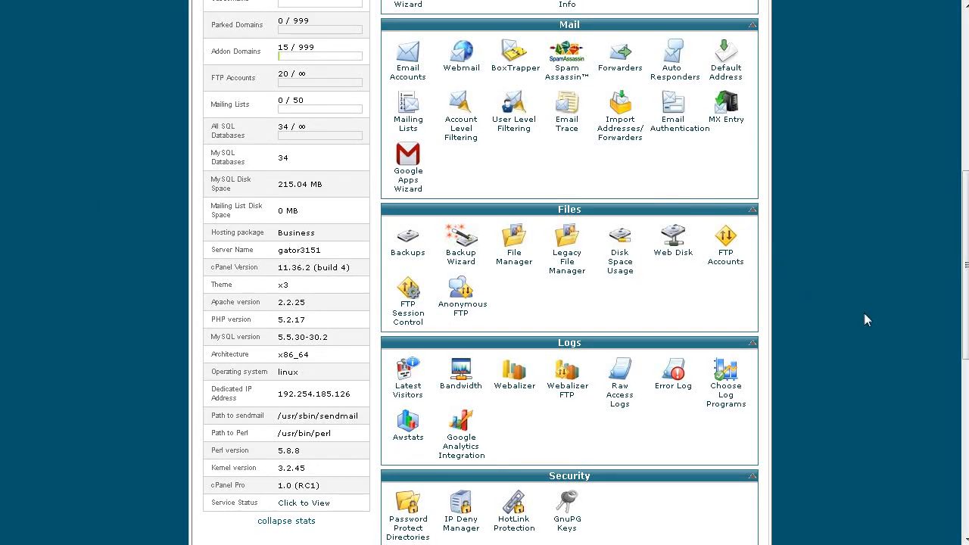
Open the Fantastico De Luxe script installer from the Software/Services section of cPanel.
{"action": "scroll", "coordinate": [856, 314], "scroll_direction": "down", "scroll_amount": 10}
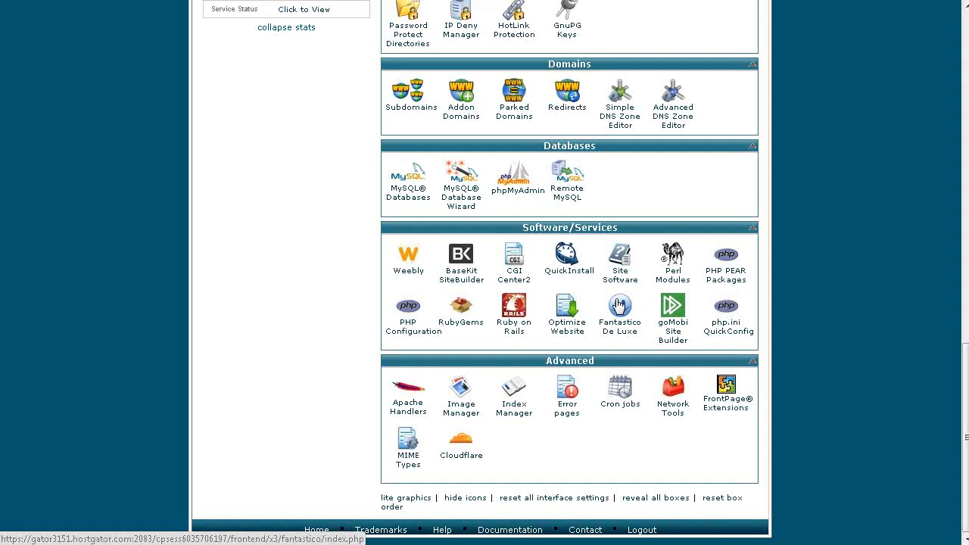
{"action": "left_click", "coordinate": [620, 305]}
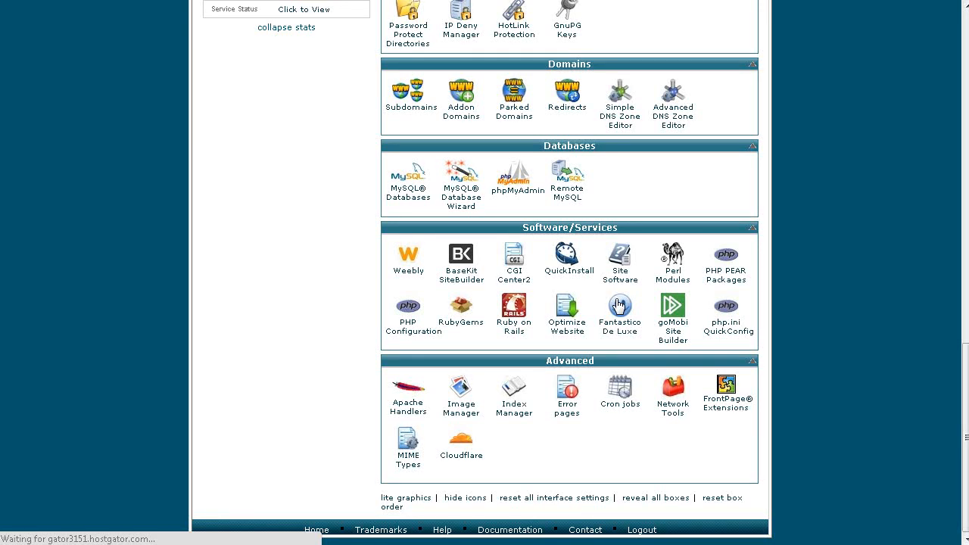
Switch to FileZilla and delete the images folder, contact-us.html and index.html from the remote site's root directory.
{"action": "key", "text": "alt+Tab"}
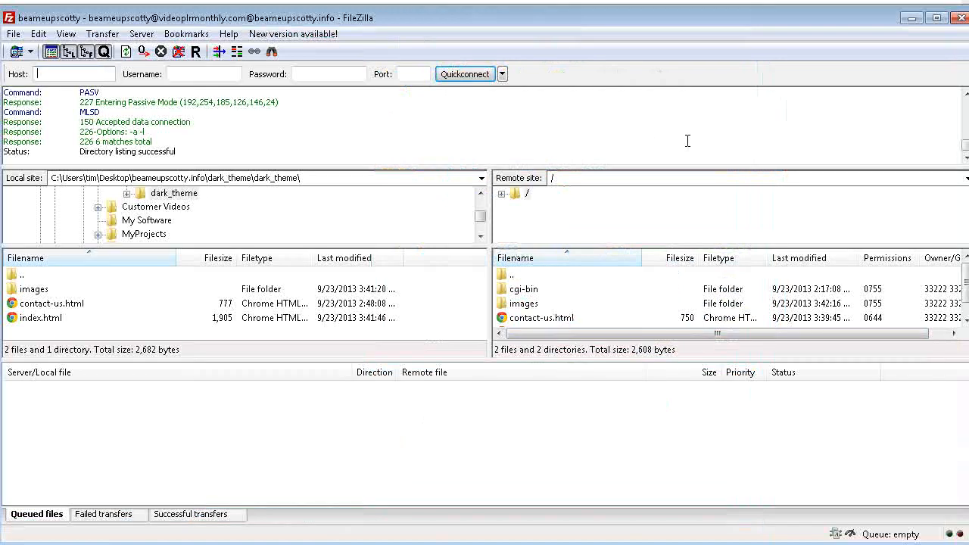
{"action": "left_click", "coordinate": [540, 303]}
{"action": "left_click", "coordinate": [537, 318], "text": "ctrl"}
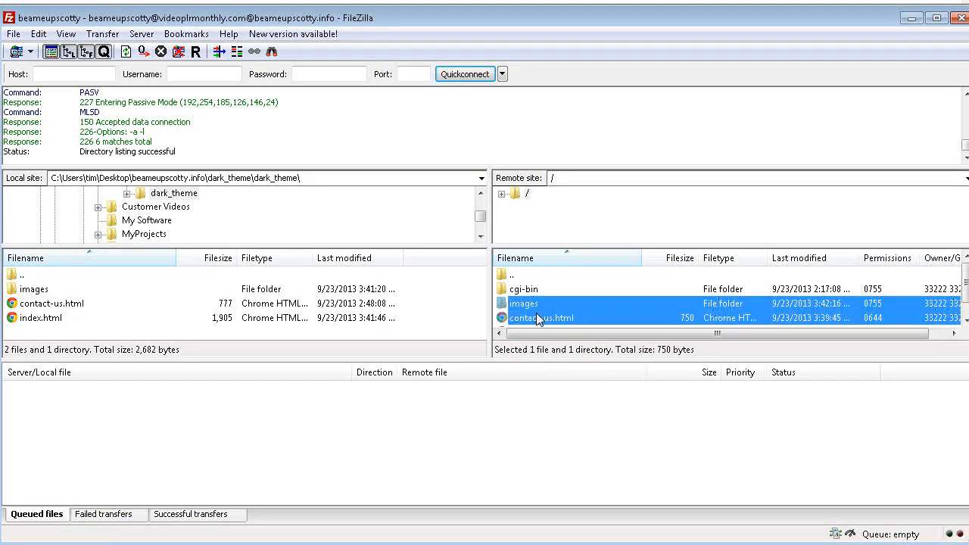
{"action": "scroll", "coordinate": [536, 314], "scroll_direction": "down", "scroll_amount": 1}
{"action": "left_click", "coordinate": [544, 318], "text": "ctrl"}
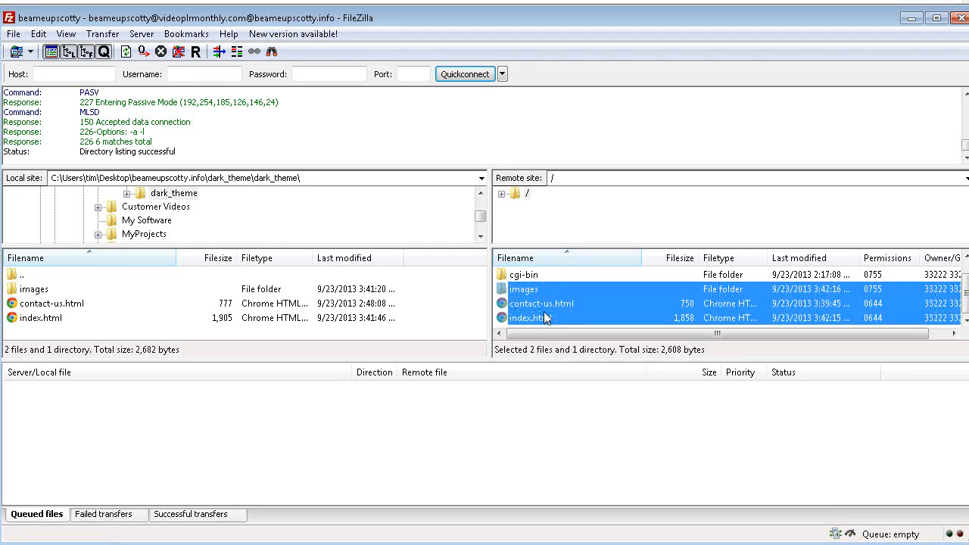
{"action": "right_click", "coordinate": [546, 317]}
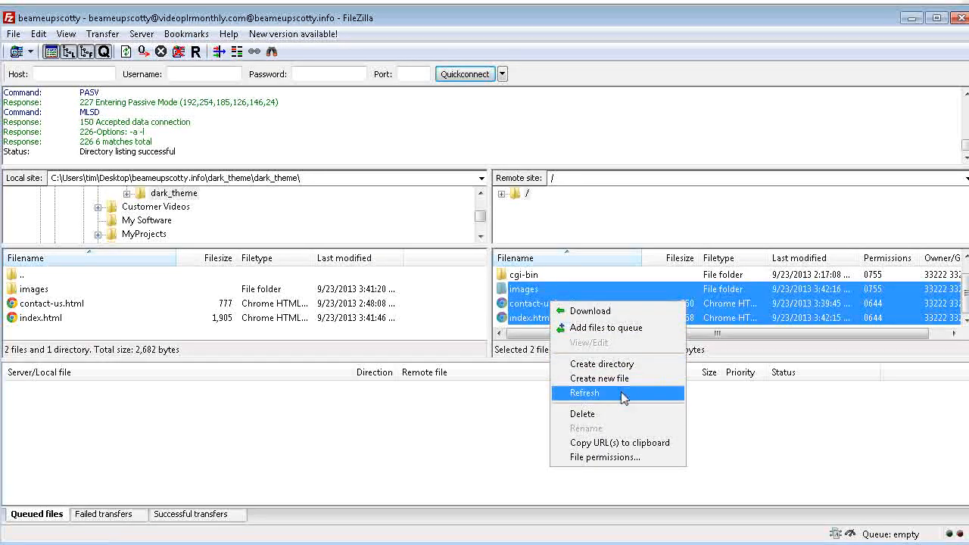
{"action": "left_click", "coordinate": [619, 415]}
{"action": "left_click", "coordinate": [532, 295]}
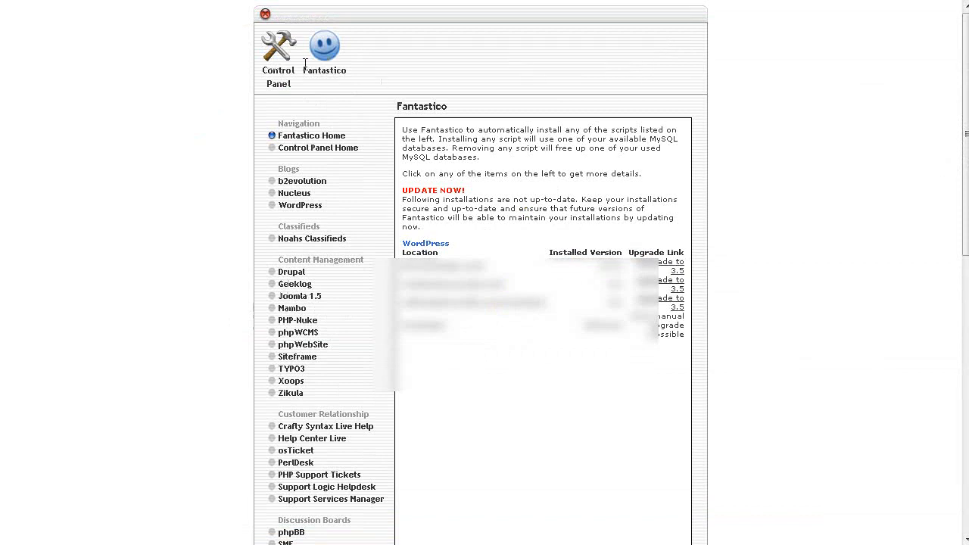
Start a new WordPress installation in Fantastico for beameupscotty.info, leaving the install directory empty.
{"action": "left_click", "coordinate": [298, 211]}
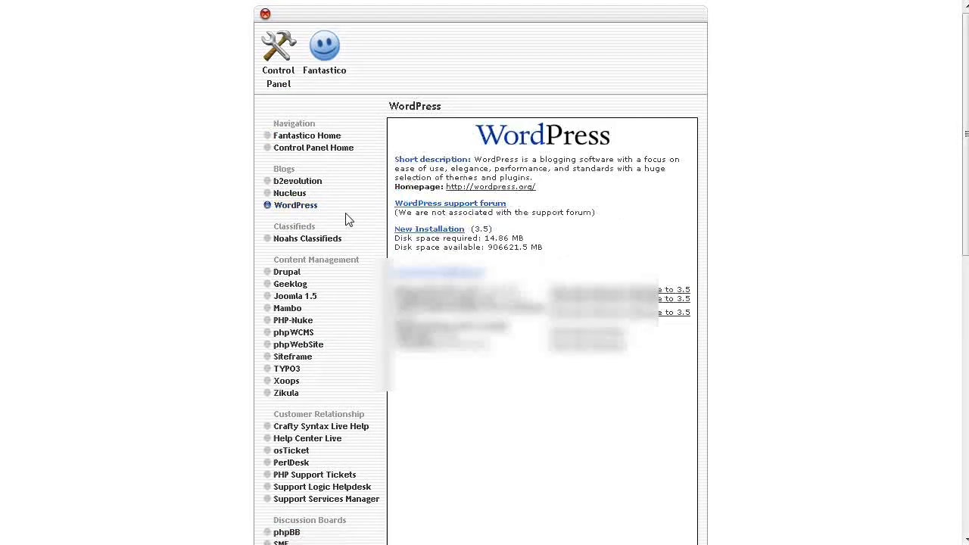
{"action": "left_click", "coordinate": [429, 229]}
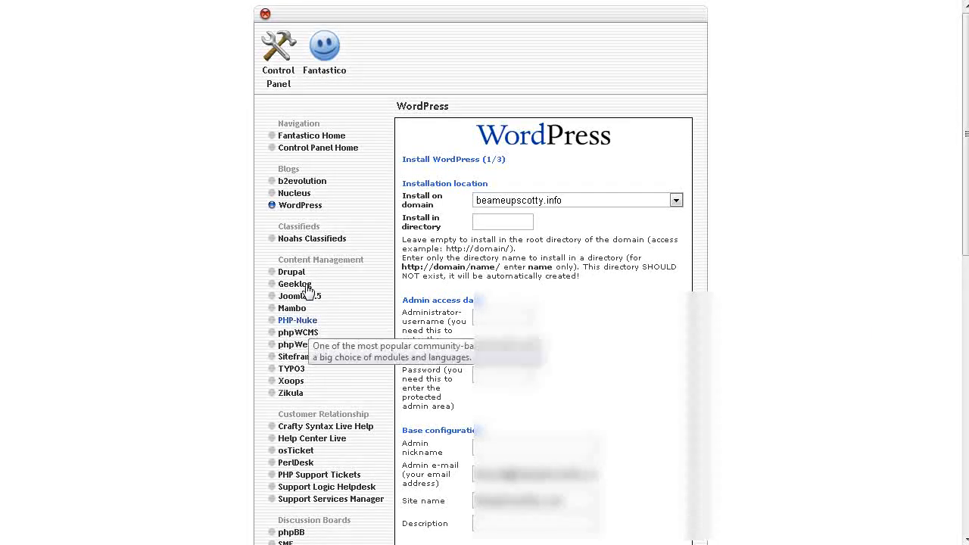
{"action": "left_click", "coordinate": [511, 222]}
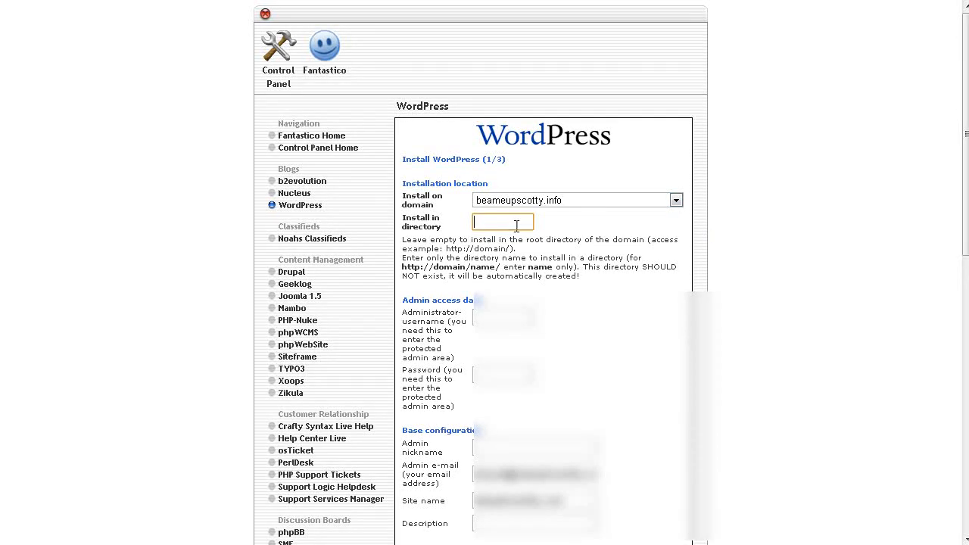
Enter the administrator username, the administrator password and the admin nickname in the WordPress installation form.
{"action": "scroll", "coordinate": [519, 231], "scroll_direction": "down", "scroll_amount": 3}
{"action": "left_click", "coordinate": [503, 165]}
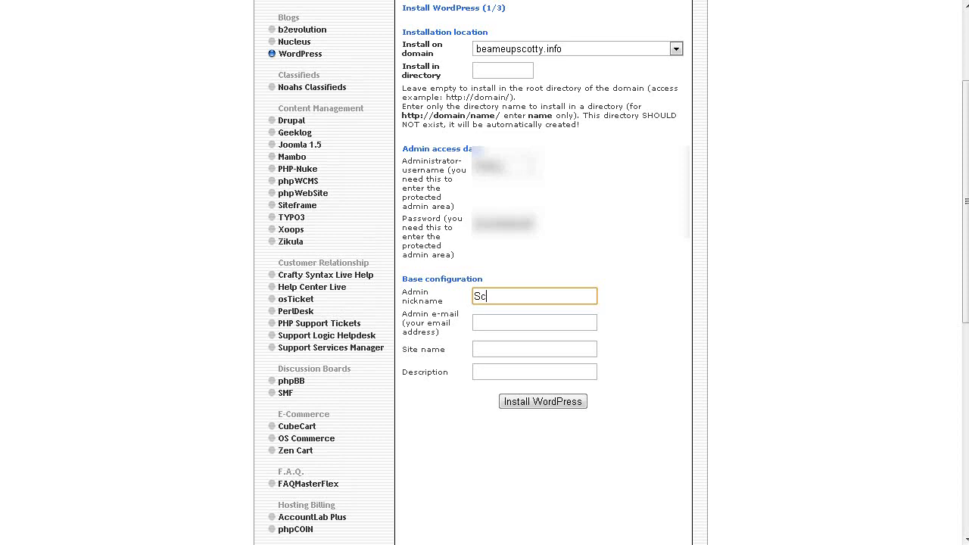
{"action": "type", "text": "ty"}
{"action": "key", "text": "Tab"}
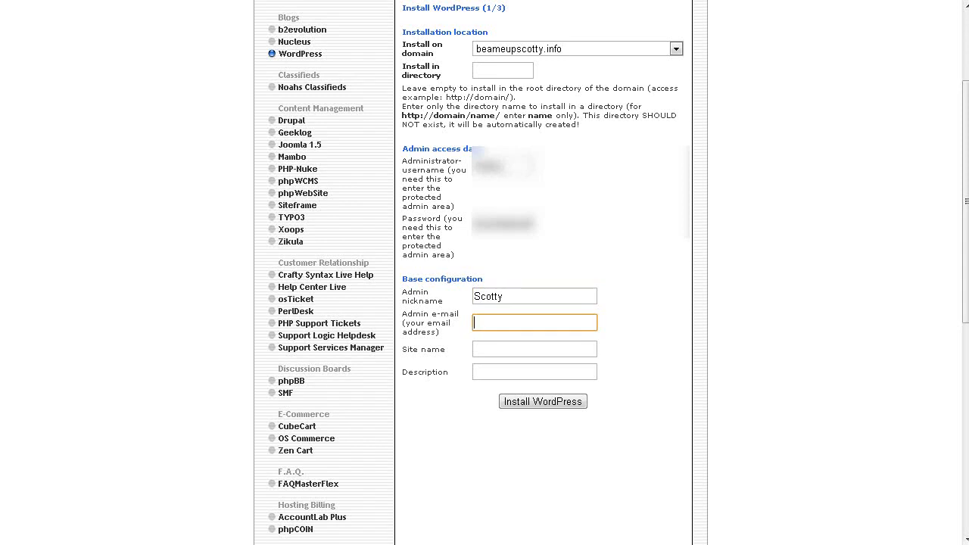
Fill in the admin e-mail address and set the site name to "Beam Me Up Scotty".
{"action": "type", "text": "g"}
{"action": "key", "text": "Down"}
{"action": "key", "text": "Return"}
{"action": "key", "text": "Tab"}
{"action": "type", "text": "Beam "}
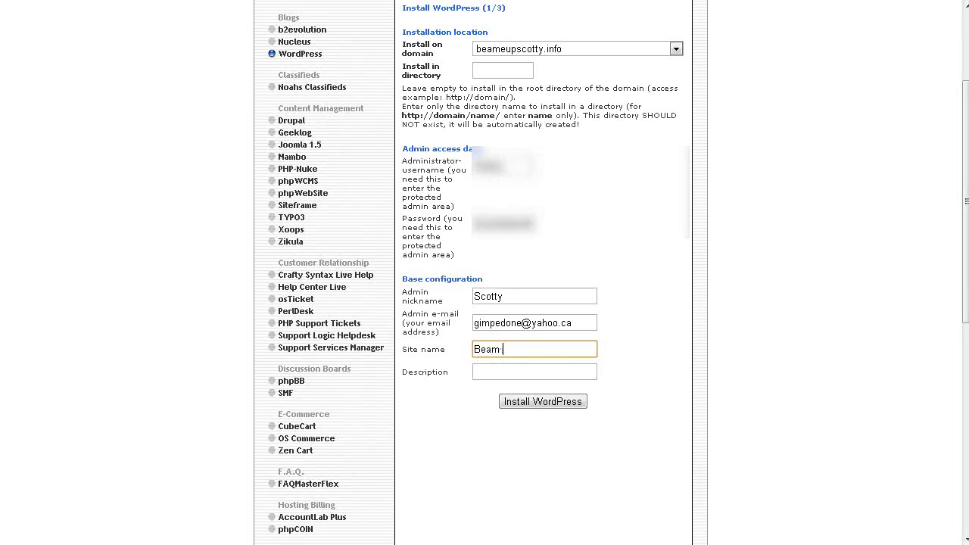
{"action": "type", "text": "Me Up Scotty"}
{"action": "key", "text": "Tab"}
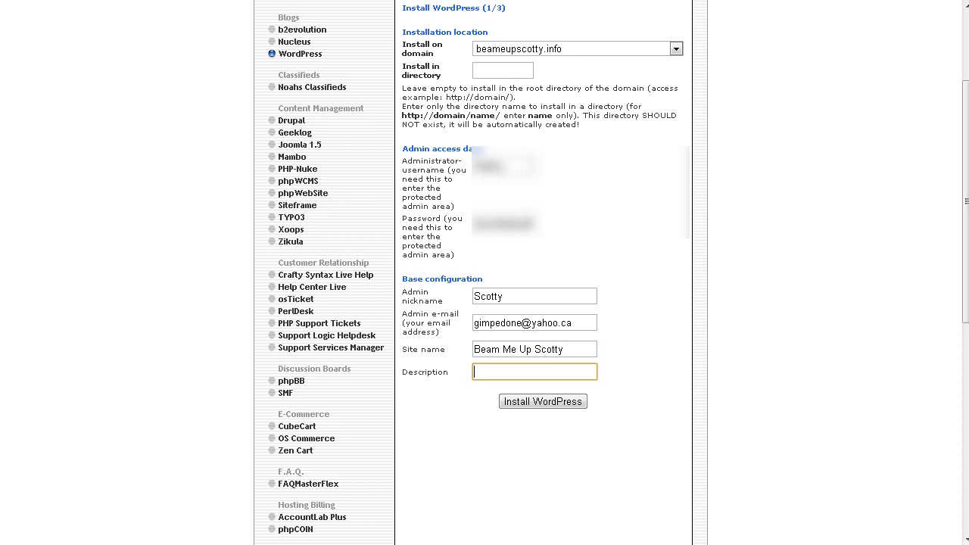
Set the site description to "All you ever wanted know about Trek" and run the WordPress installation through to completion.
{"action": "type", "text": "A"}
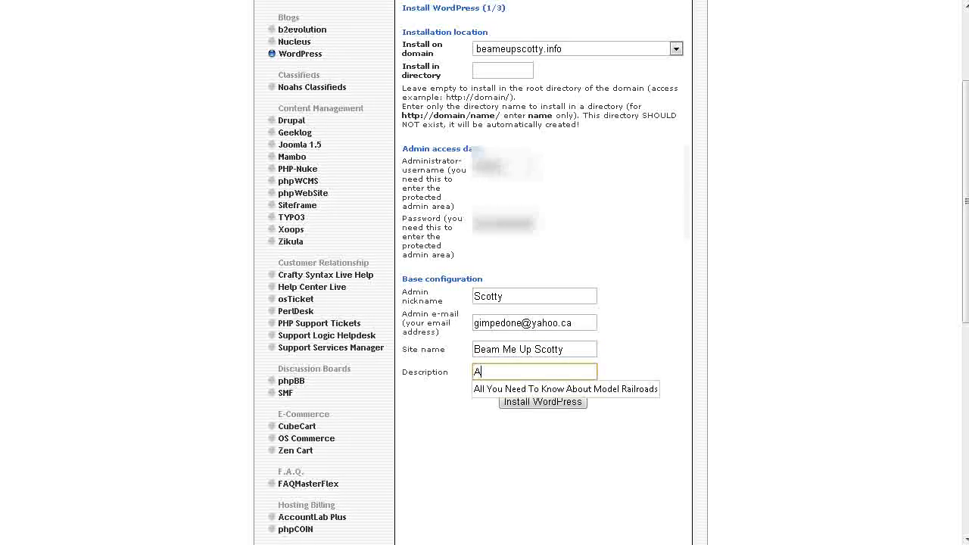
{"action": "type", "text": "ll you ever wan"}
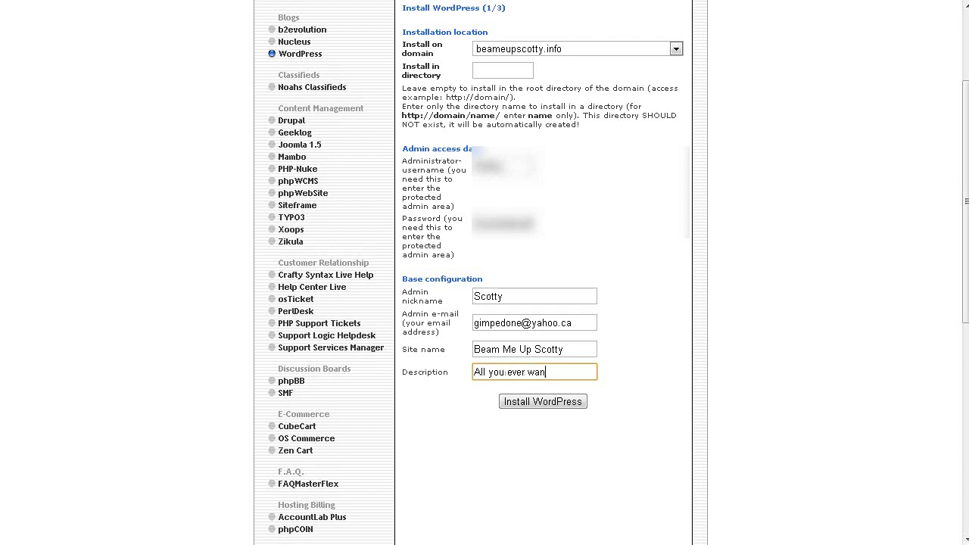
{"action": "type", "text": "ted know about "}
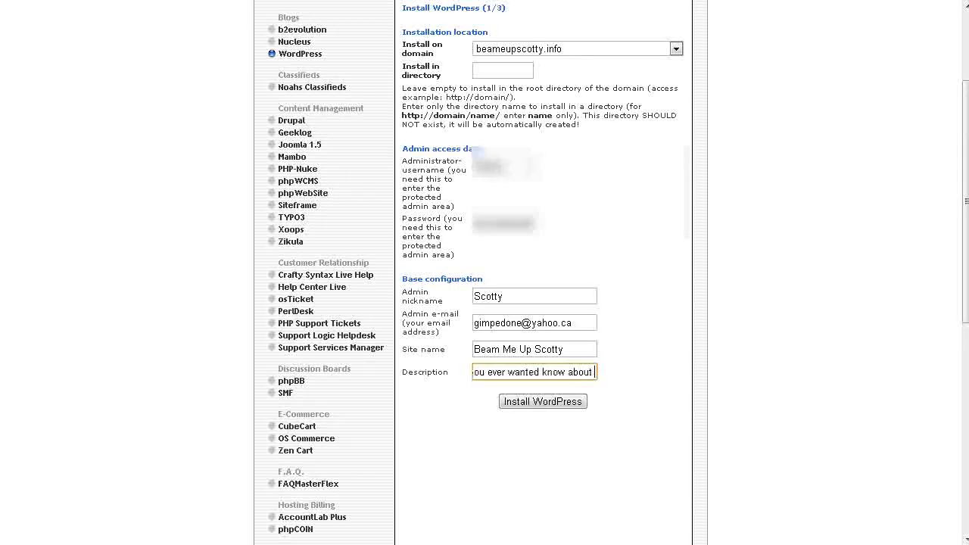
{"action": "type", "text": "Trek"}
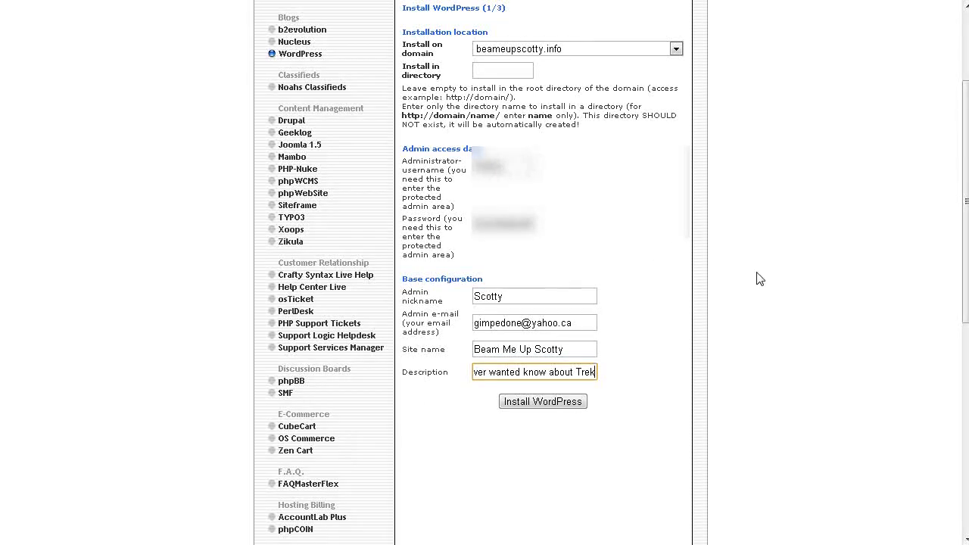
{"action": "left_click", "coordinate": [551, 403]}
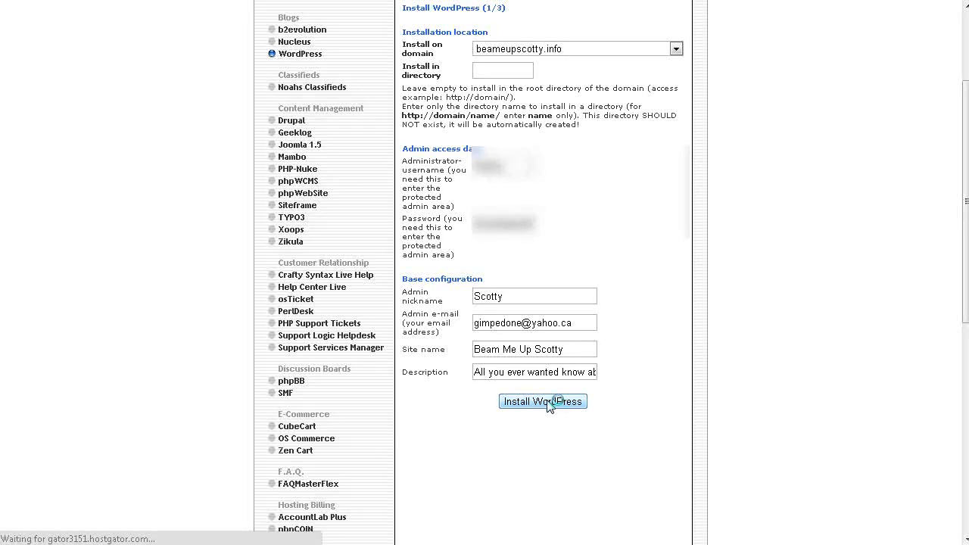
{"action": "left_click", "coordinate": [537, 249]}
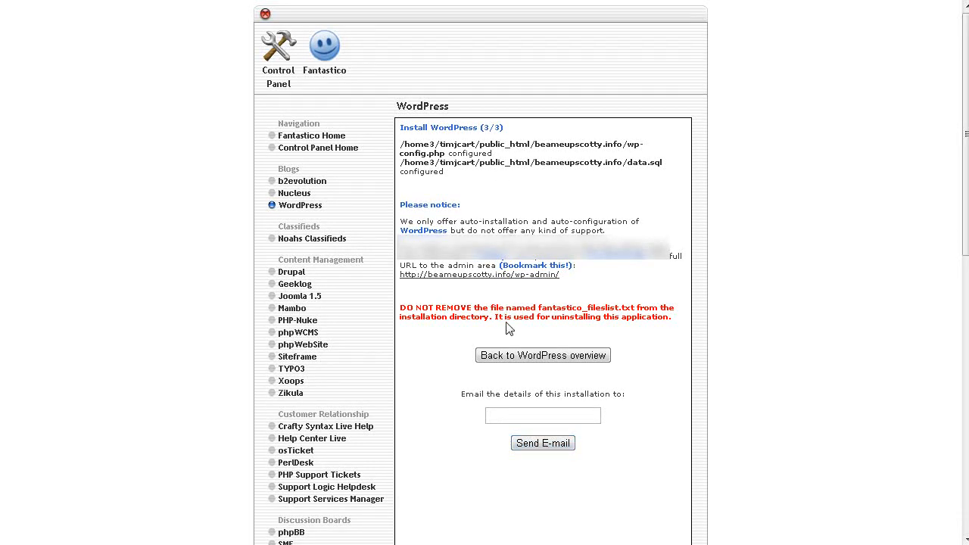
Open the new site's wp-admin page and log in with the administrator username and password, with Remember Me enabled.
{"action": "left_click", "coordinate": [493, 276]}
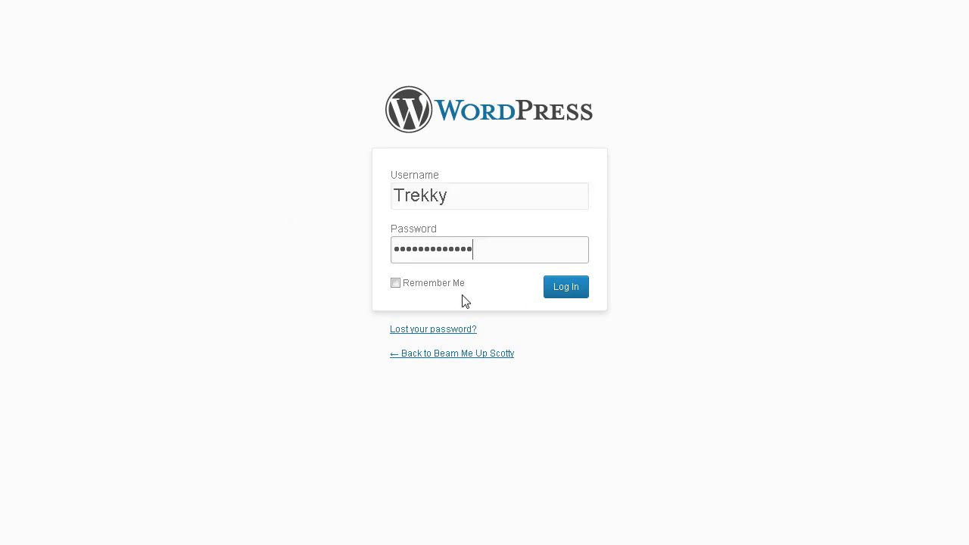
{"action": "left_click", "coordinate": [395, 283]}
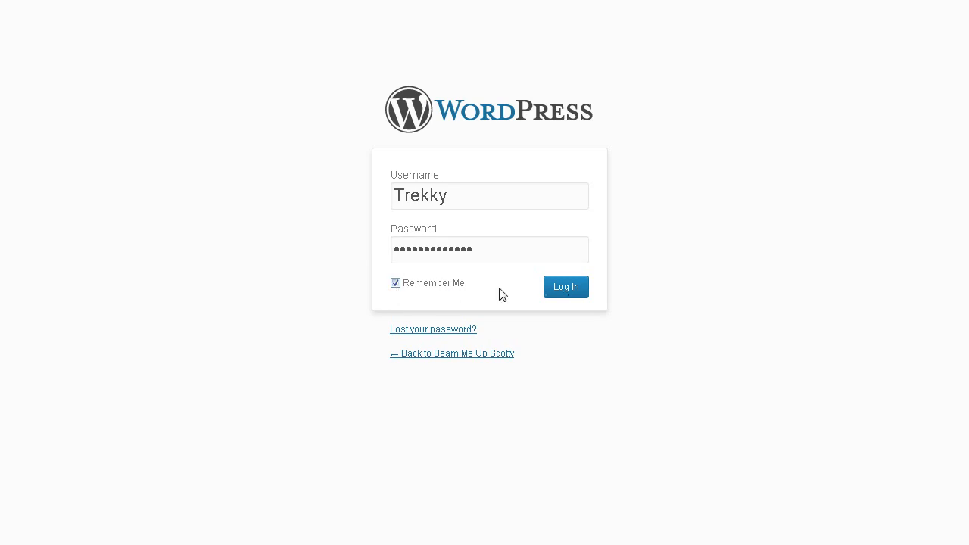
{"action": "left_click", "coordinate": [571, 295]}
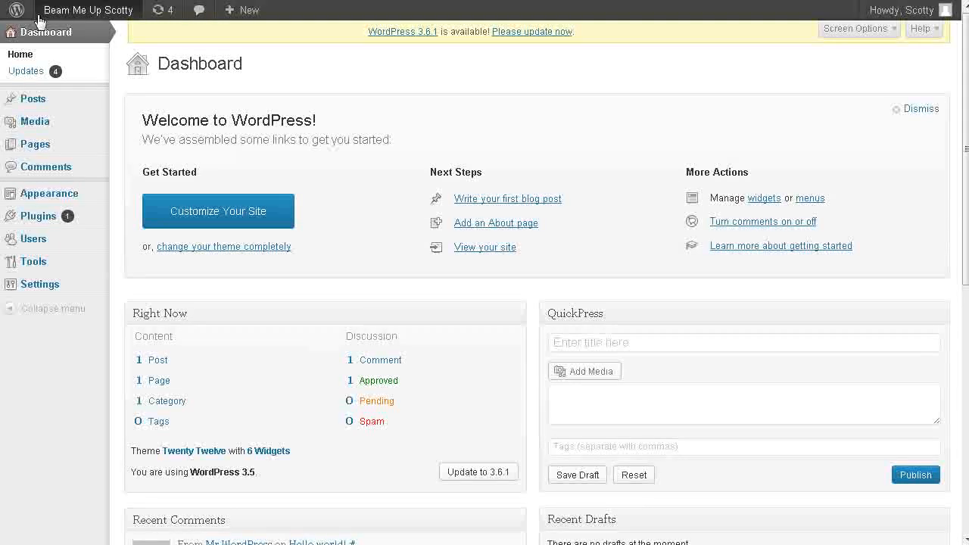
Visit the public Beam Me Up Scotty site to check its front page, and return to the dashboard.
{"action": "mouse_move", "coordinate": [67, 15]}
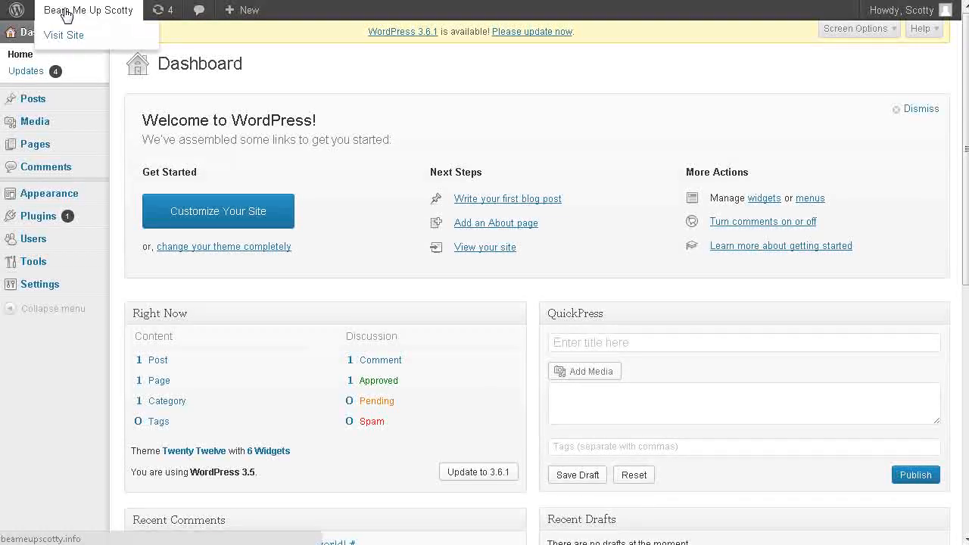
{"action": "left_click", "coordinate": [66, 35]}
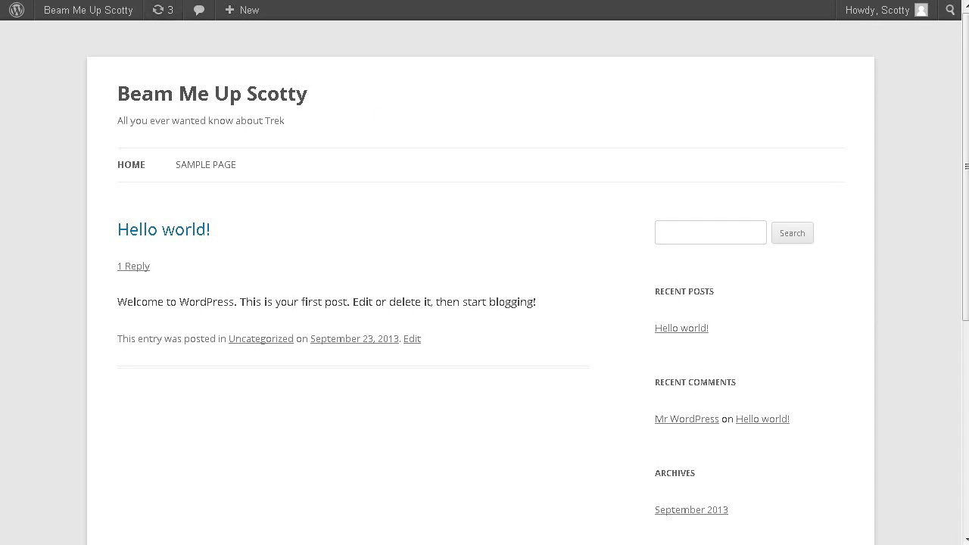
{"action": "left_click", "coordinate": [60, 35]}
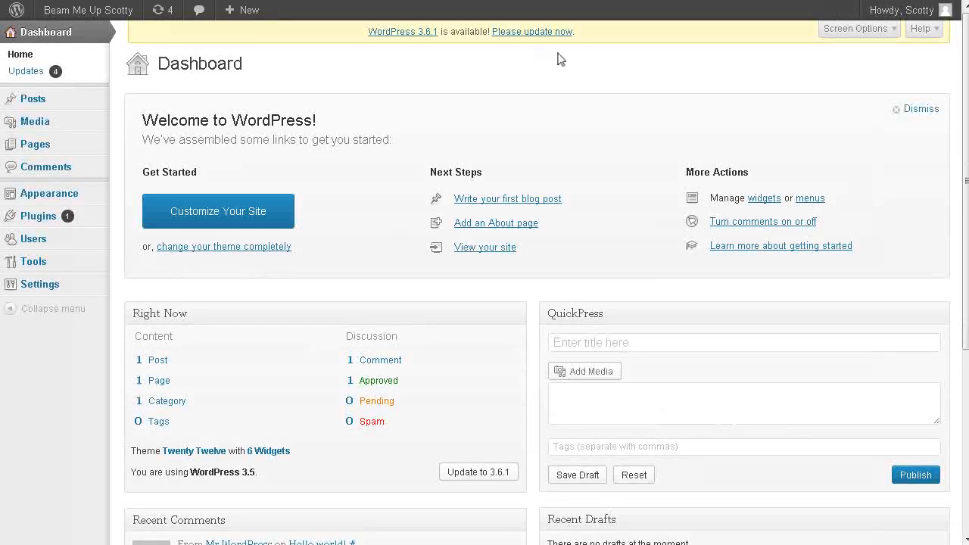
Update WordPress to version 3.6.1 using the automatic update.
{"action": "left_click", "coordinate": [502, 206]}
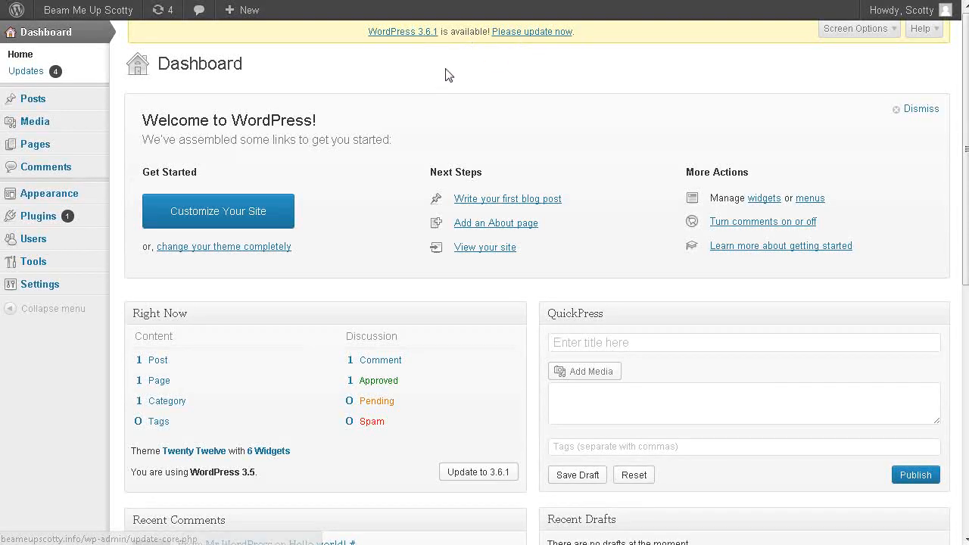
{"action": "left_click", "coordinate": [34, 70]}
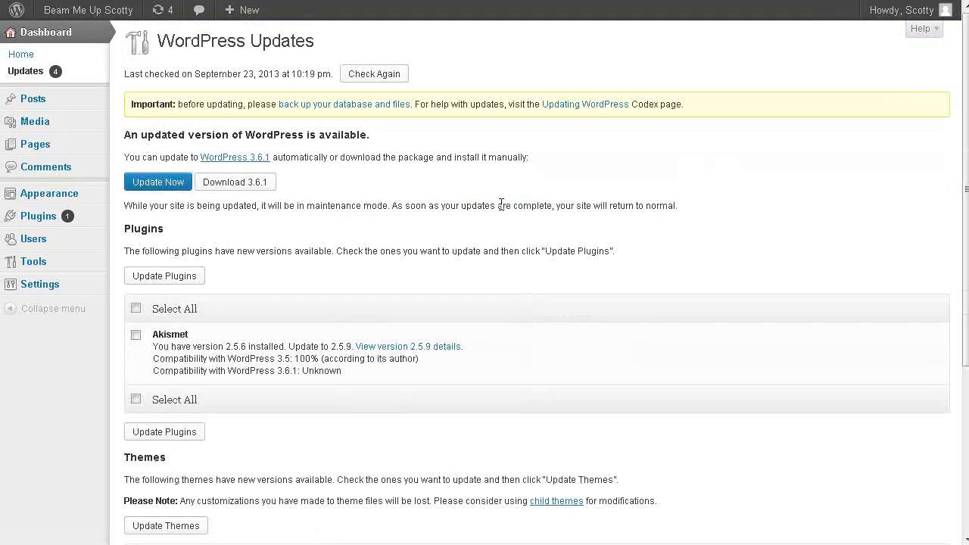
{"action": "left_click", "coordinate": [164, 186]}
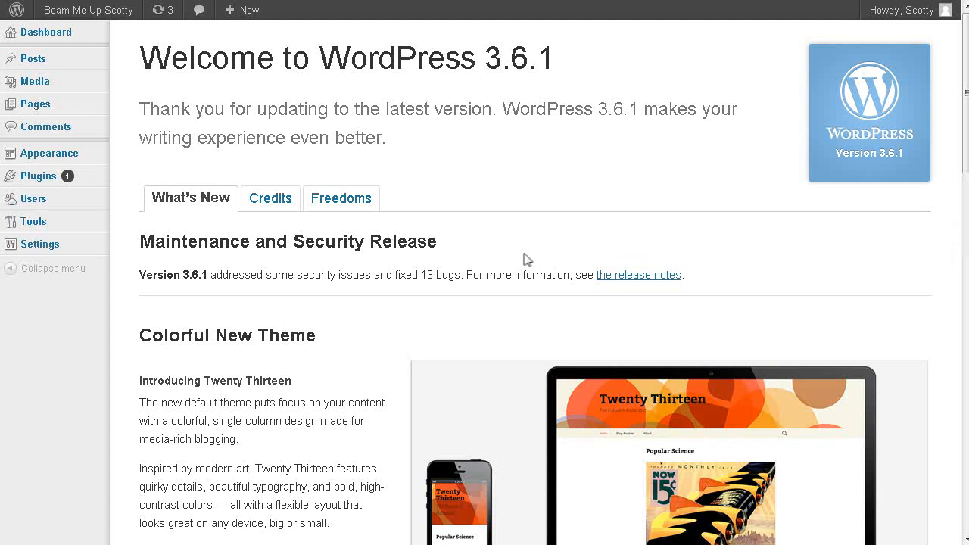
Delete the Hello Dolly plugin and its files from the installed plugins.
{"action": "mouse_move", "coordinate": [42, 174]}
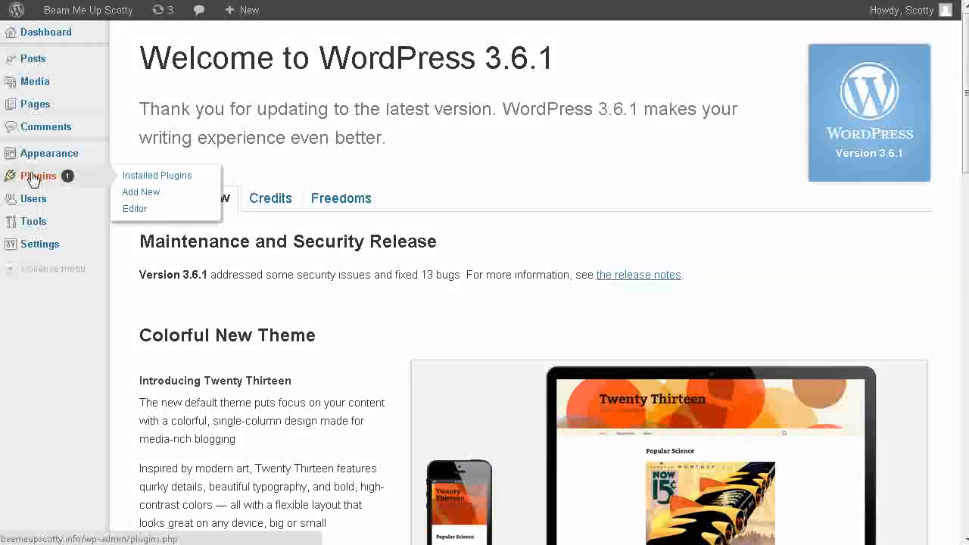
{"action": "left_click", "coordinate": [128, 176]}
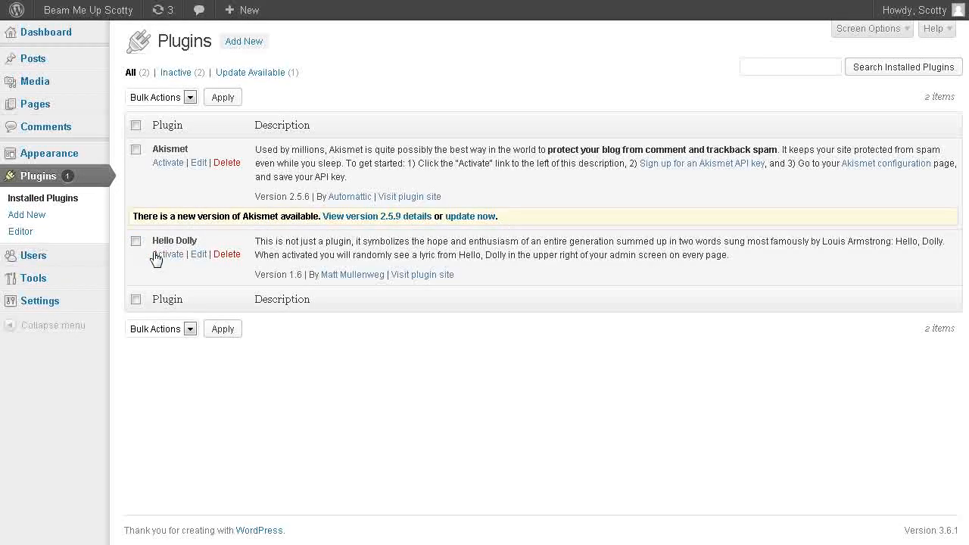
{"action": "left_click", "coordinate": [226, 255]}
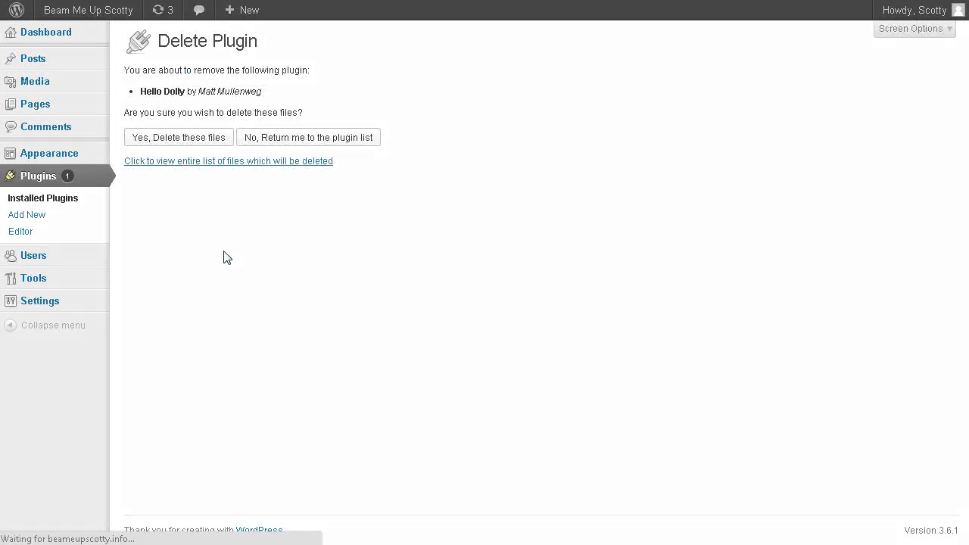
{"action": "left_click", "coordinate": [176, 139]}
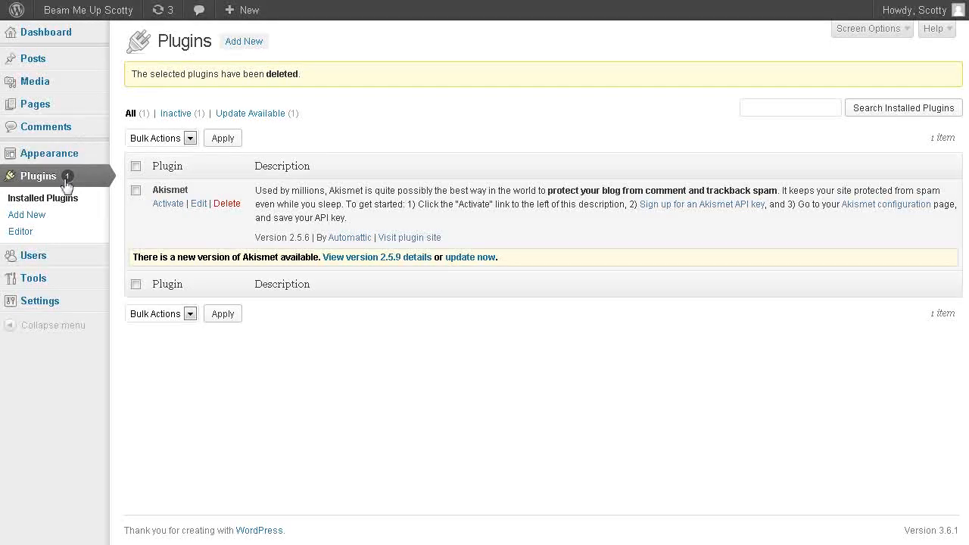
Open the site's theme management page and review the current and available themes.
{"action": "mouse_move", "coordinate": [53, 161]}
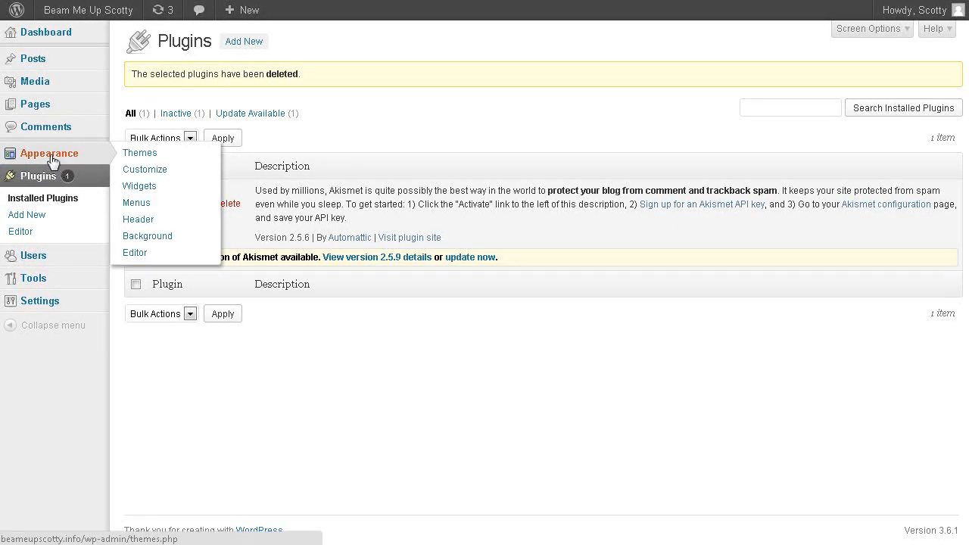
{"action": "left_click", "coordinate": [143, 154]}
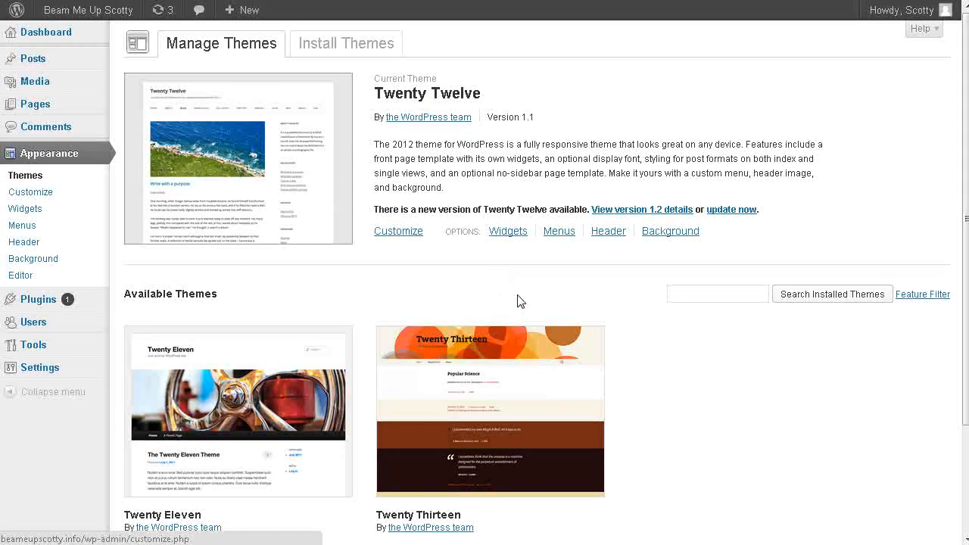
{"action": "scroll", "coordinate": [515, 295], "scroll_direction": "down", "scroll_amount": 3}
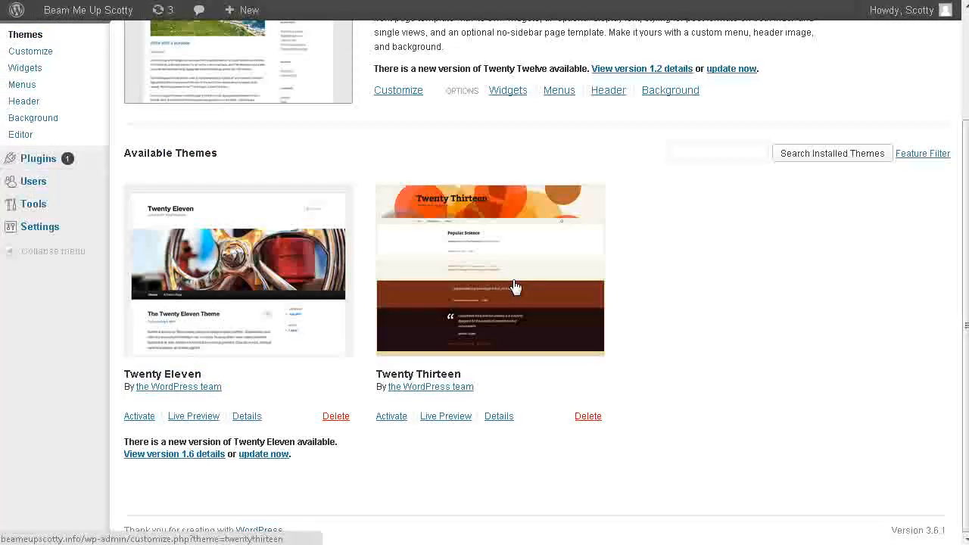
{"action": "scroll", "coordinate": [292, 299], "scroll_direction": "up", "scroll_amount": 3}
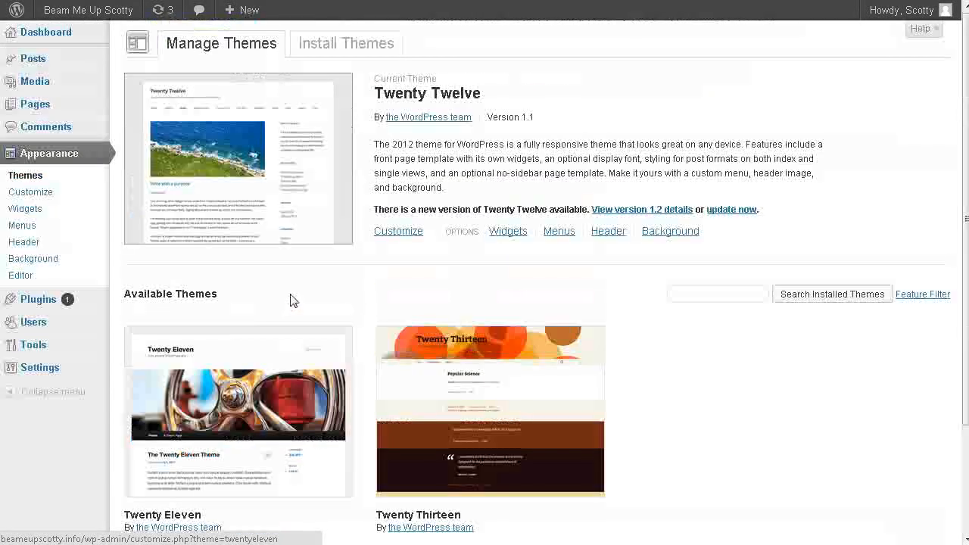
Search the installable WordPress themes for the keyword "space" and look through the matching themes.
{"action": "left_click", "coordinate": [331, 44]}
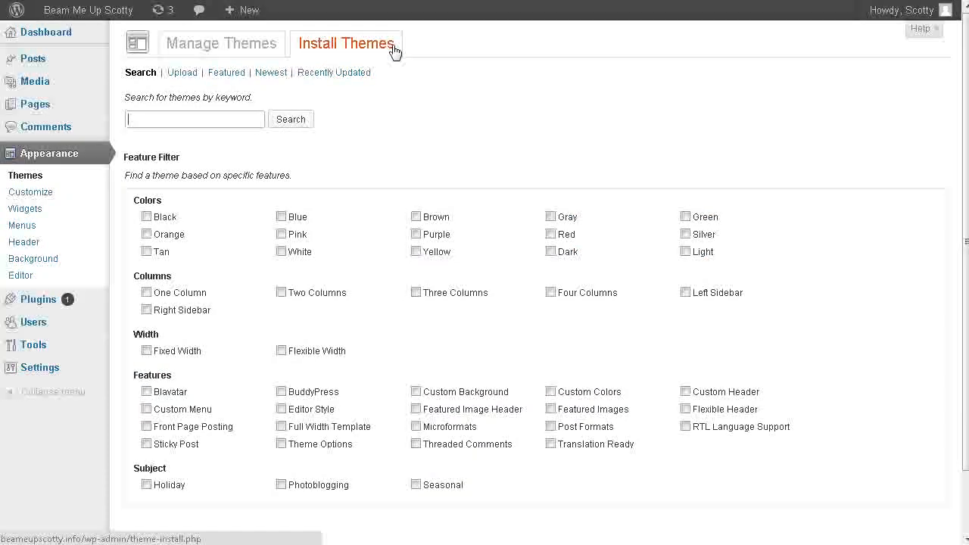
{"action": "left_click", "coordinate": [178, 126]}
{"action": "left_click", "coordinate": [178, 119]}
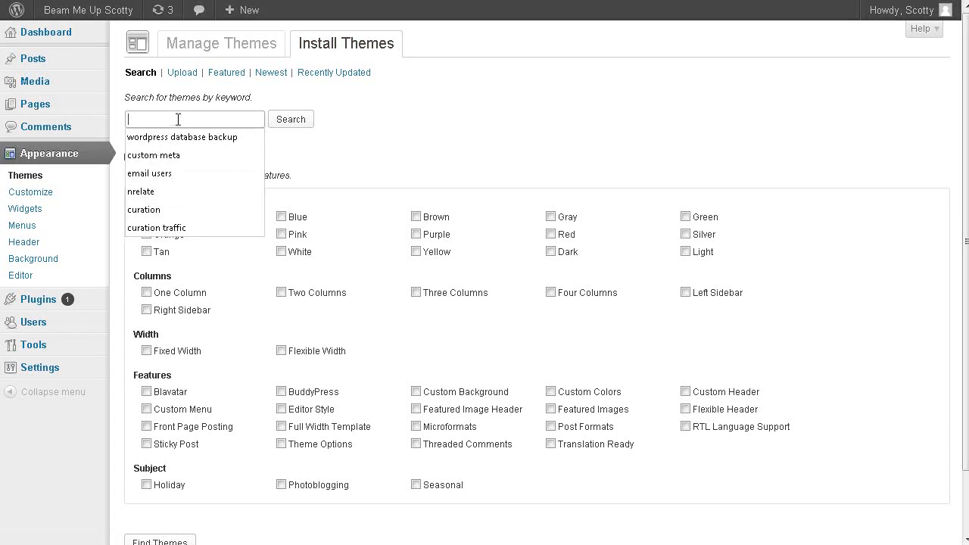
{"action": "left_click", "coordinate": [331, 170]}
{"action": "left_click", "coordinate": [168, 122]}
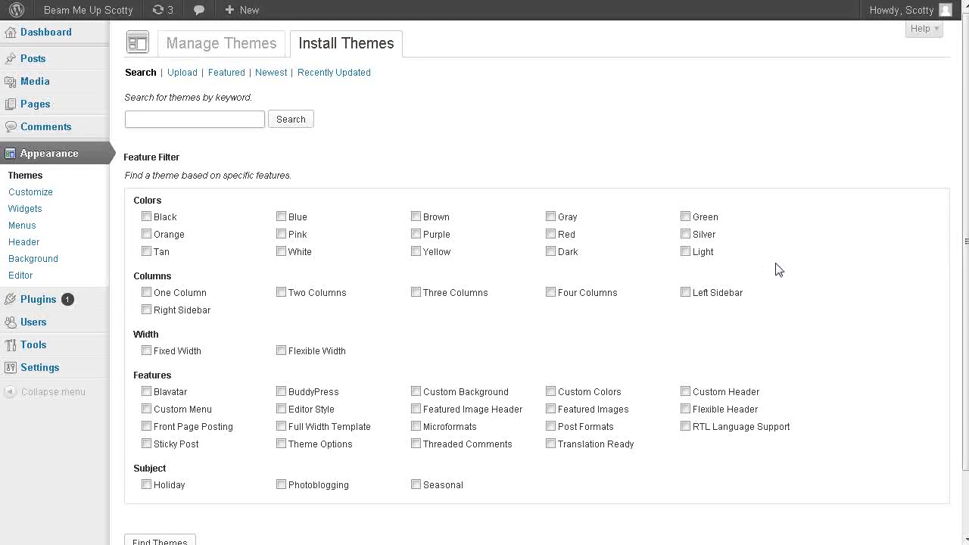
{"action": "type", "text": "space"}
{"action": "key", "text": "Return"}
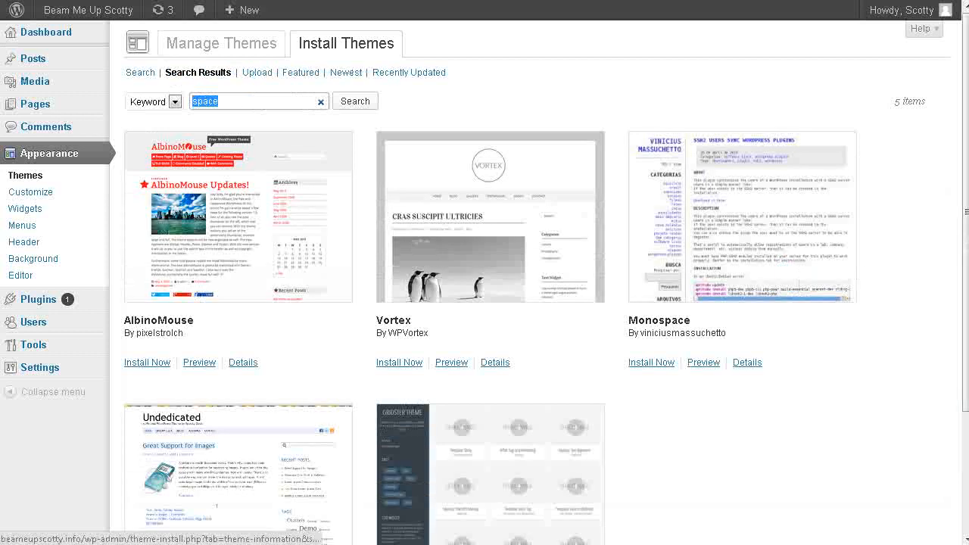
{"action": "scroll", "coordinate": [748, 411], "scroll_direction": "down", "scroll_amount": 4}
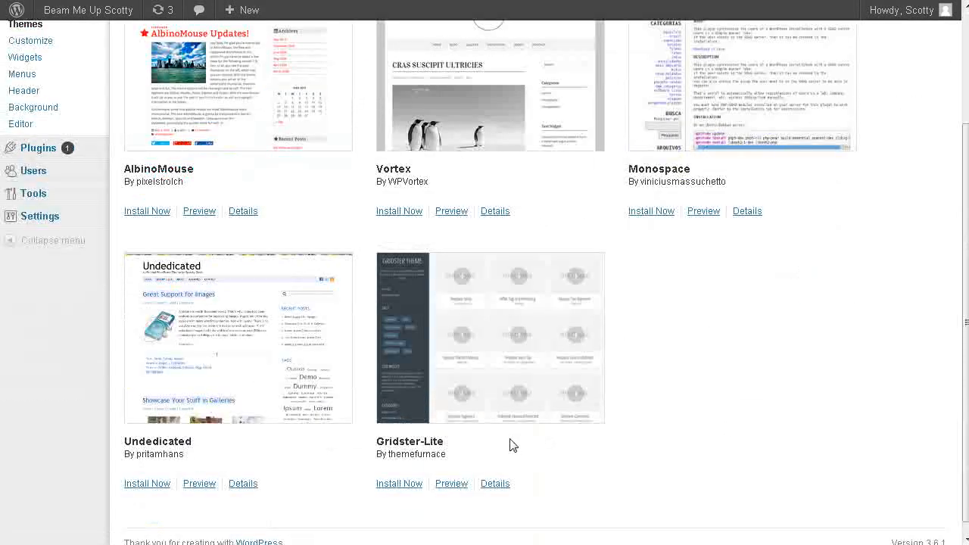
{"action": "scroll", "coordinate": [615, 337], "scroll_direction": "up", "scroll_amount": 4}
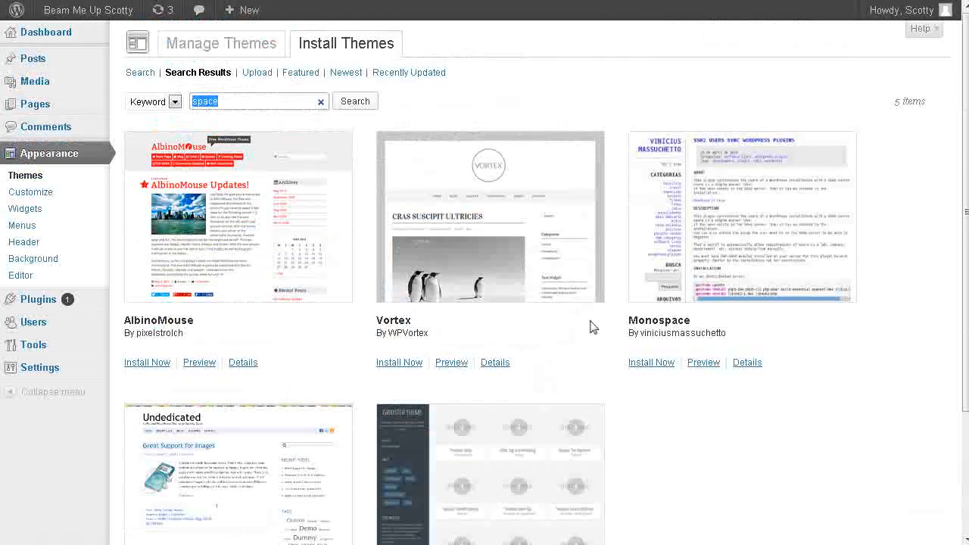
{"action": "scroll", "coordinate": [341, 278], "scroll_direction": "down", "scroll_amount": 4}
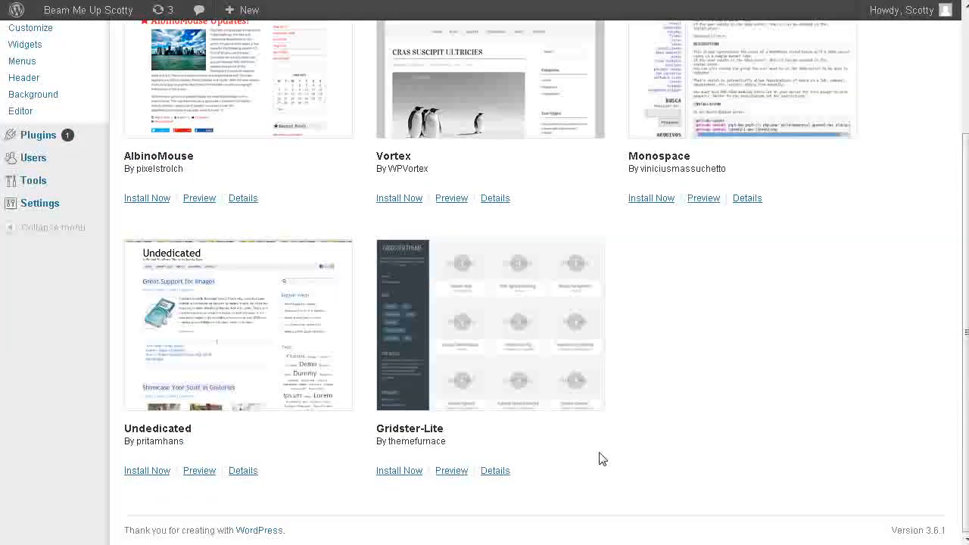
{"action": "scroll", "coordinate": [598, 459], "scroll_direction": "up", "scroll_amount": 4}
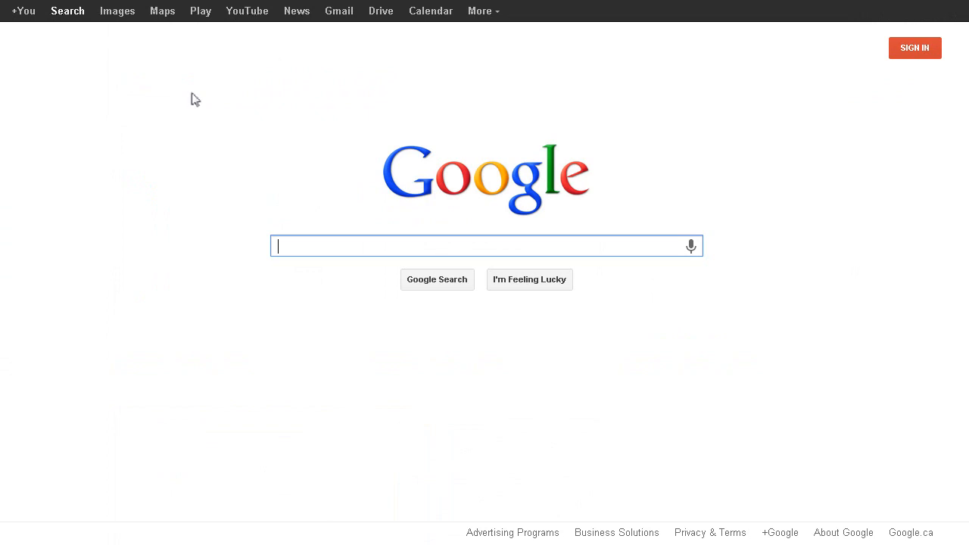
Switch to Google and search for "free space wordpress themes".
{"action": "type", "text": "free "}
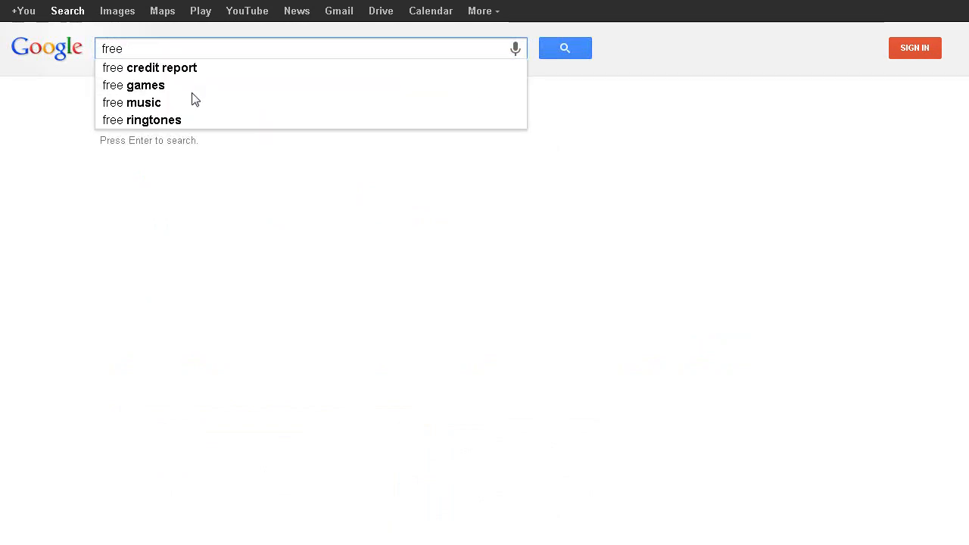
{"action": "type", "text": "spacw"}
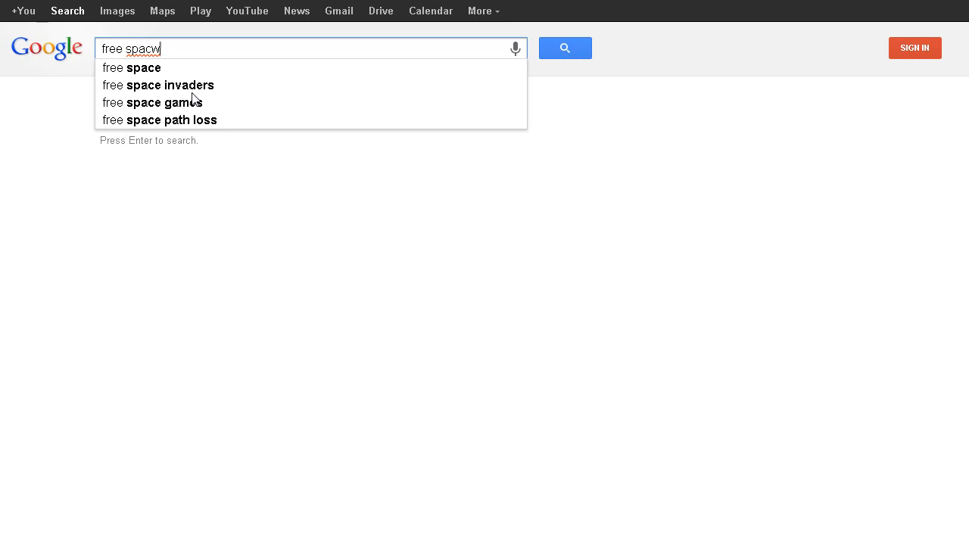
{"action": "key", "text": "BackSpace"}
{"action": "type", "text": "e "}
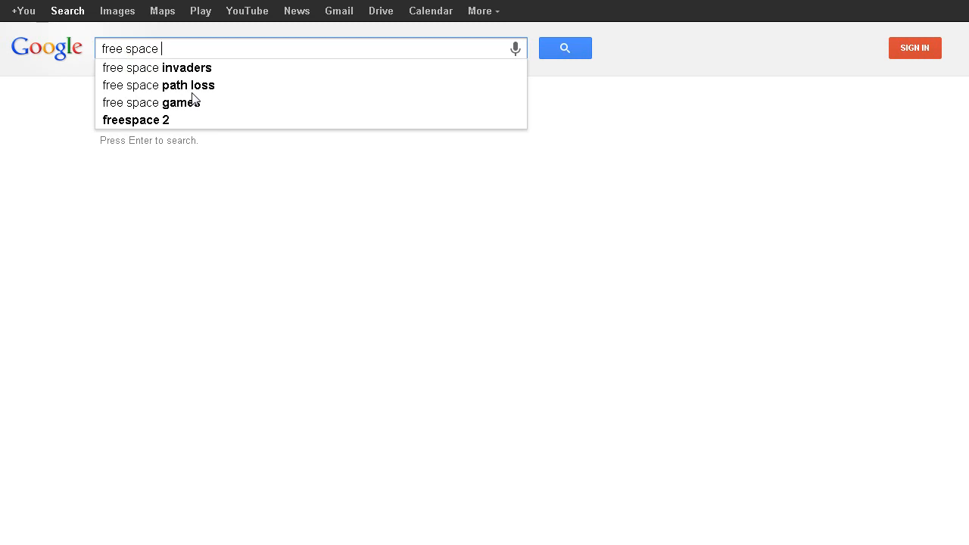
{"action": "type", "text": "word"}
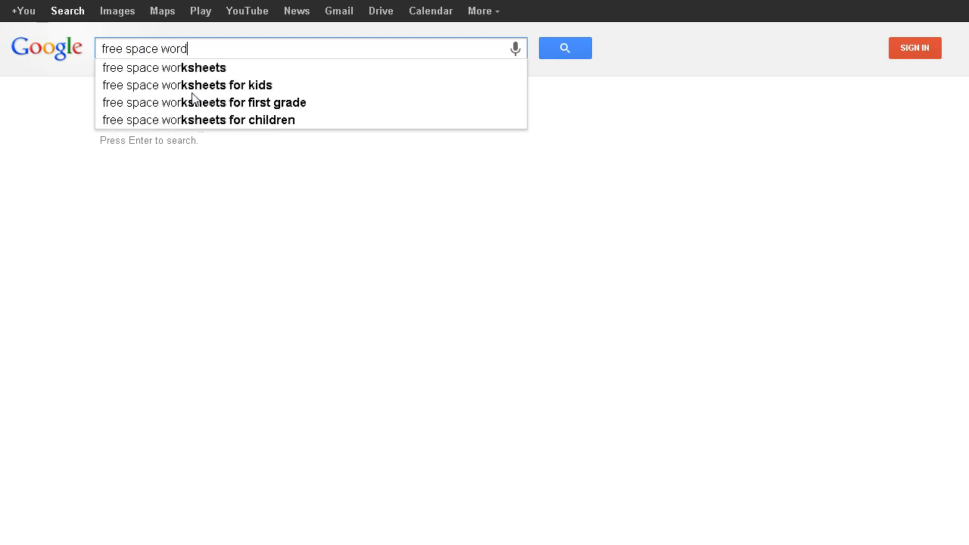
{"action": "type", "text": "press themes"}
{"action": "key", "text": "Return"}
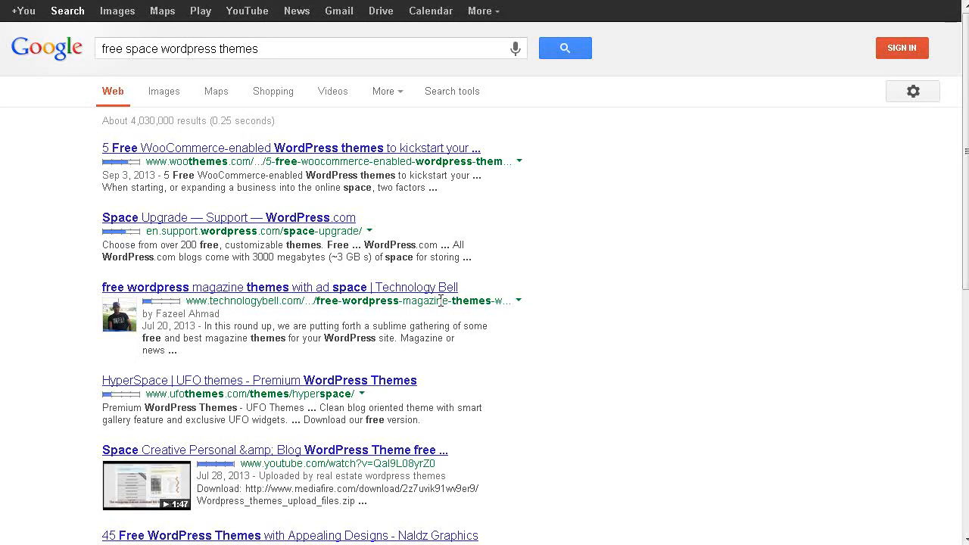
Open the HyperSpace theme page by UFO Themes from the search results and review its description and features.
{"action": "scroll", "coordinate": [15, 303], "scroll_direction": "down", "scroll_amount": 2}
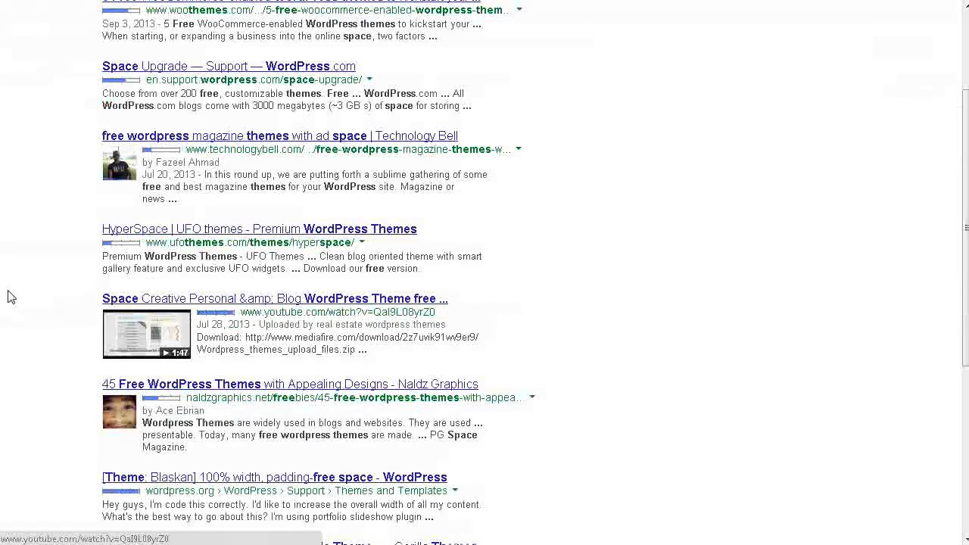
{"action": "left_click", "coordinate": [300, 232]}
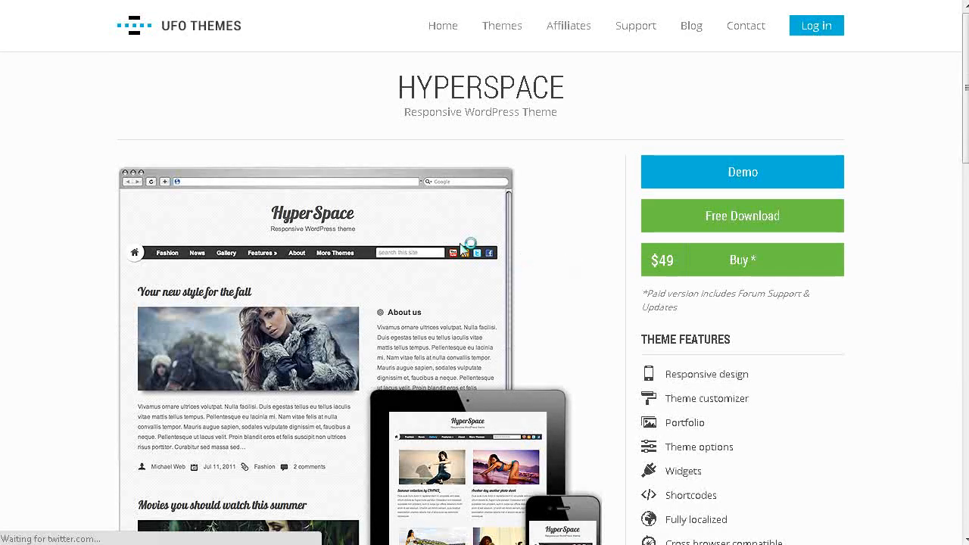
{"action": "scroll", "coordinate": [521, 244], "scroll_direction": "down", "scroll_amount": 2}
{"action": "scroll", "coordinate": [519, 239], "scroll_direction": "down", "scroll_amount": 2}
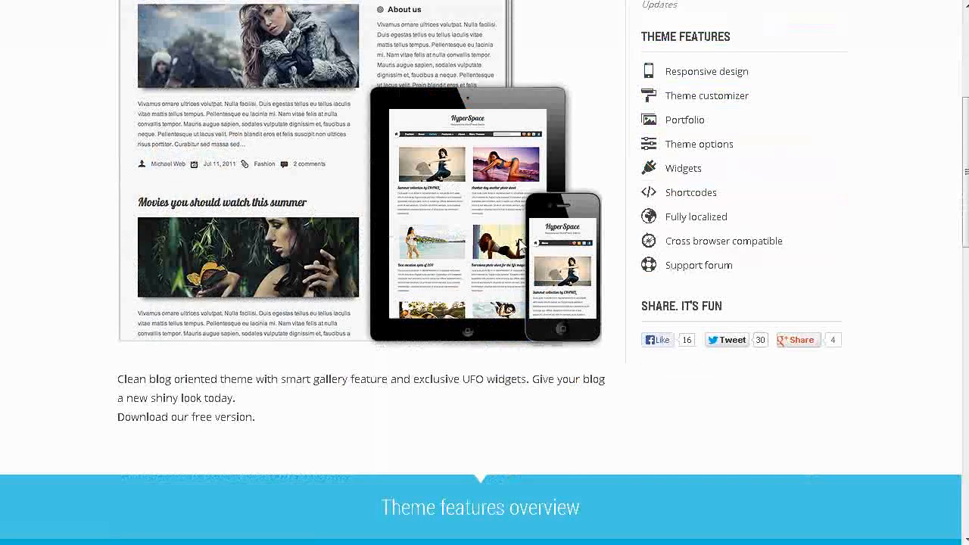
{"action": "scroll", "coordinate": [521, 245], "scroll_direction": "down", "scroll_amount": 3}
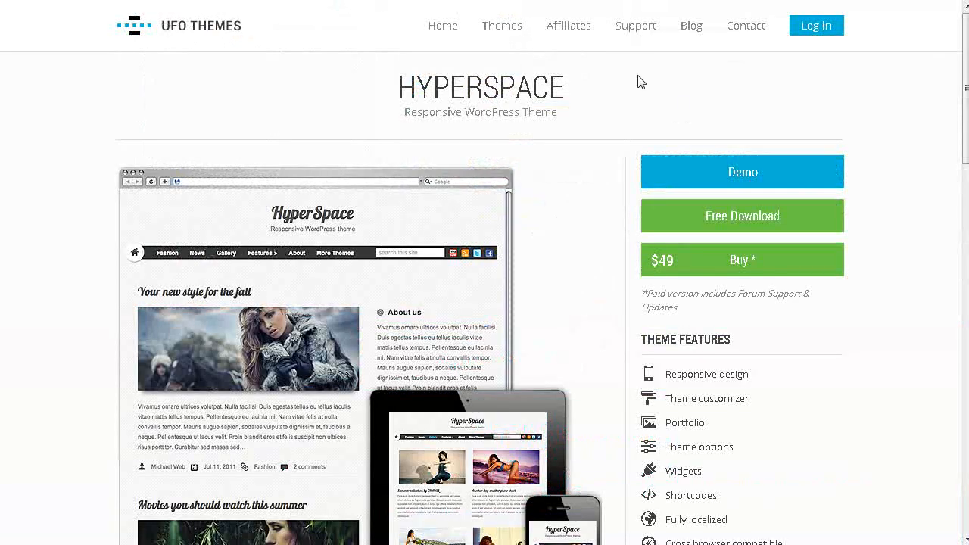
View the HyperSpace theme's demo site, and go back to Google to the second page of search results.
{"action": "left_click", "coordinate": [780, 171]}
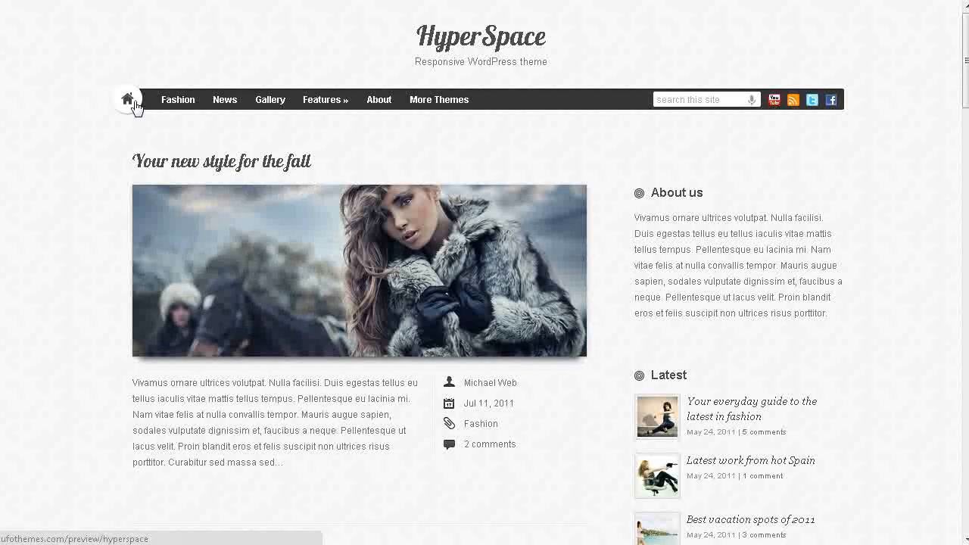
{"action": "scroll", "coordinate": [701, 268], "scroll_direction": "down", "scroll_amount": 3}
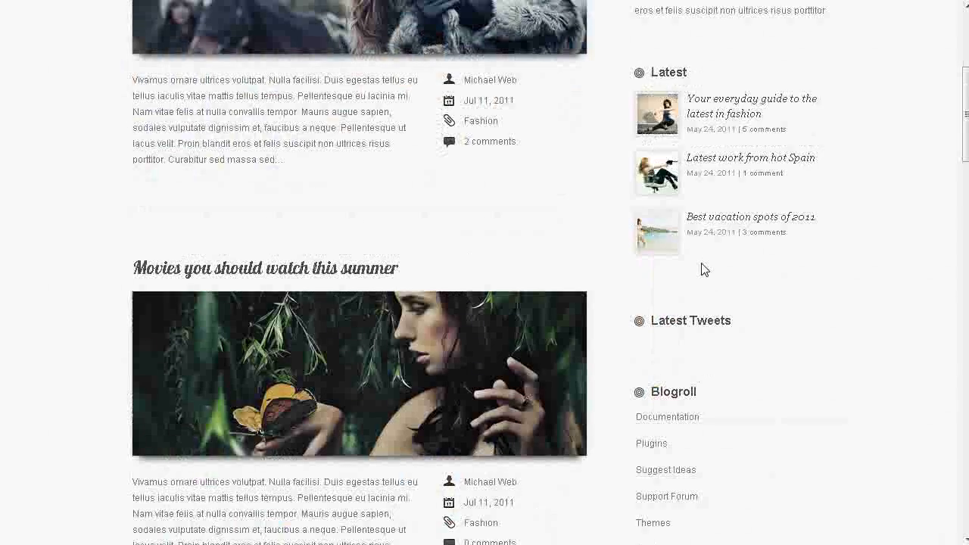
{"action": "scroll", "coordinate": [666, 236], "scroll_direction": "down", "scroll_amount": 3}
{"action": "scroll", "coordinate": [666, 236], "scroll_direction": "up", "scroll_amount": 6}
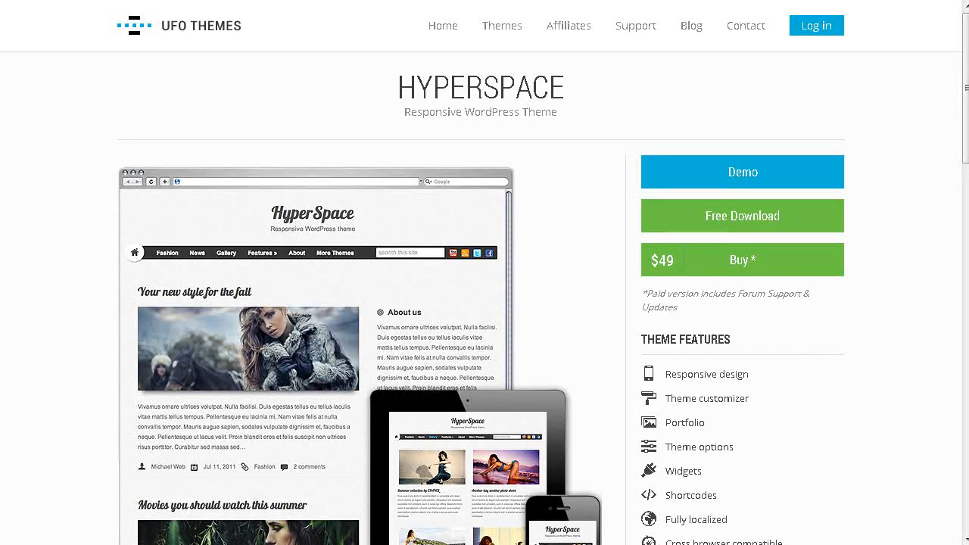
{"action": "key", "text": "alt+Left"}
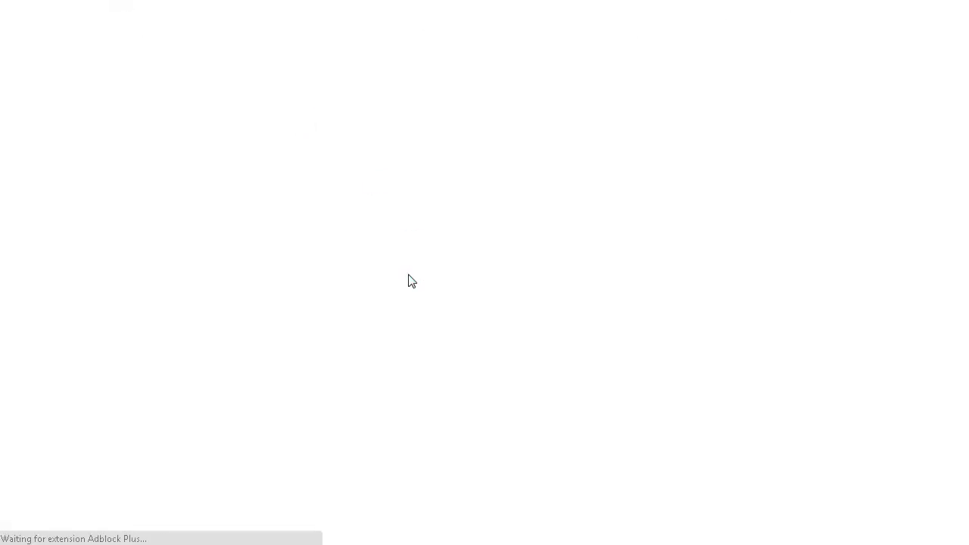
{"action": "scroll", "coordinate": [434, 243], "scroll_direction": "down", "scroll_amount": 6}
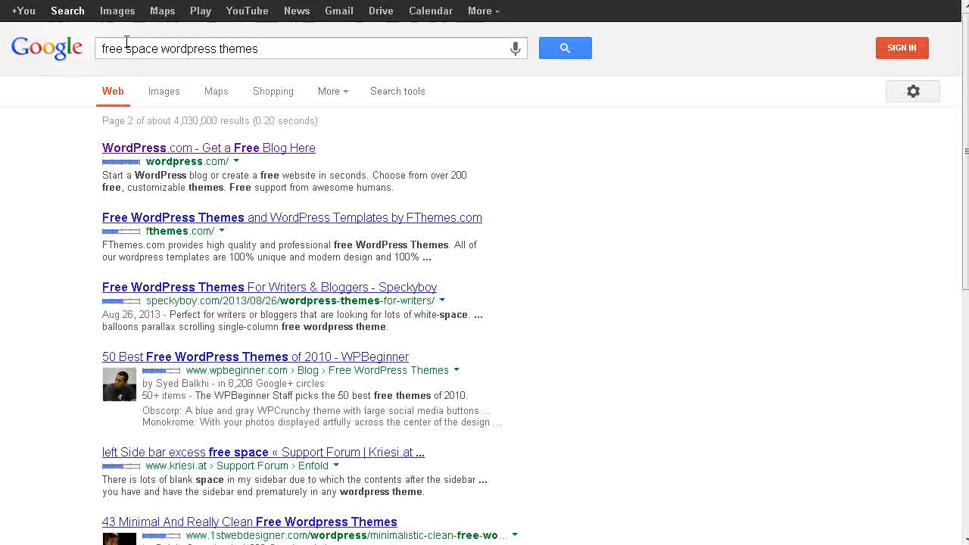
Change the Google search to "free star trek wordpress themes" and run it.
{"action": "left_click", "coordinate": [128, 45]}
{"action": "key", "text": "Delete"}
{"action": "key", "text": "Delete"}
{"action": "key", "text": "Delete"}
{"action": "key", "text": "Delete"}
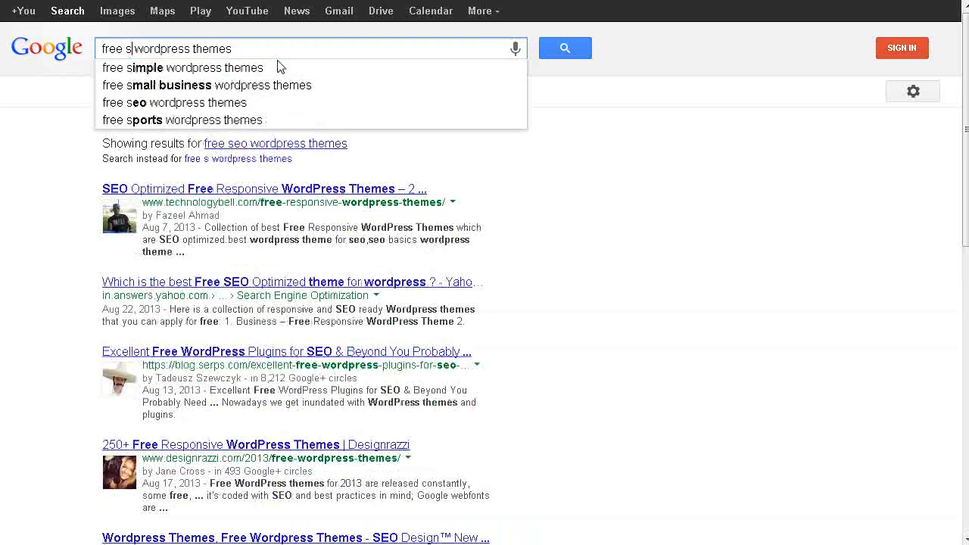
{"action": "type", "text": "t"}
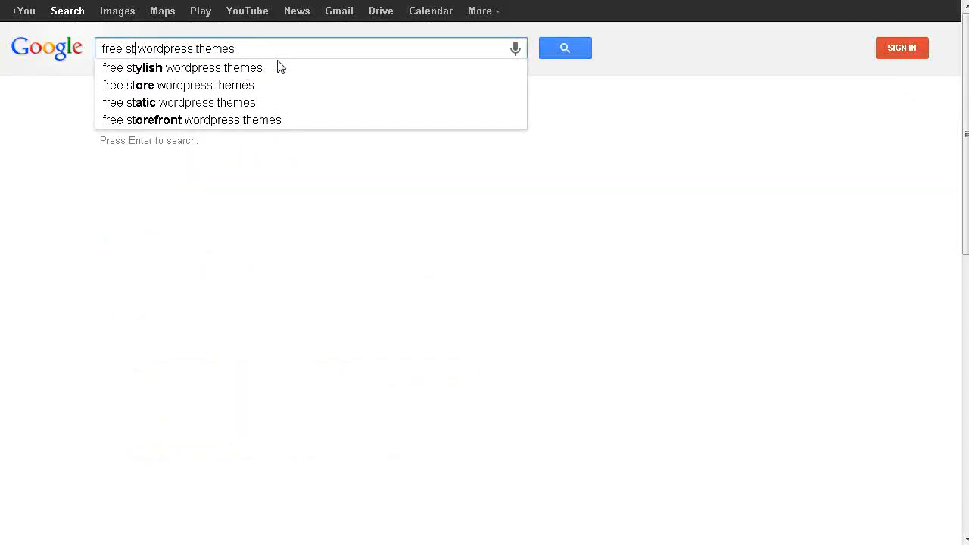
{"action": "type", "text": "ar tre"}
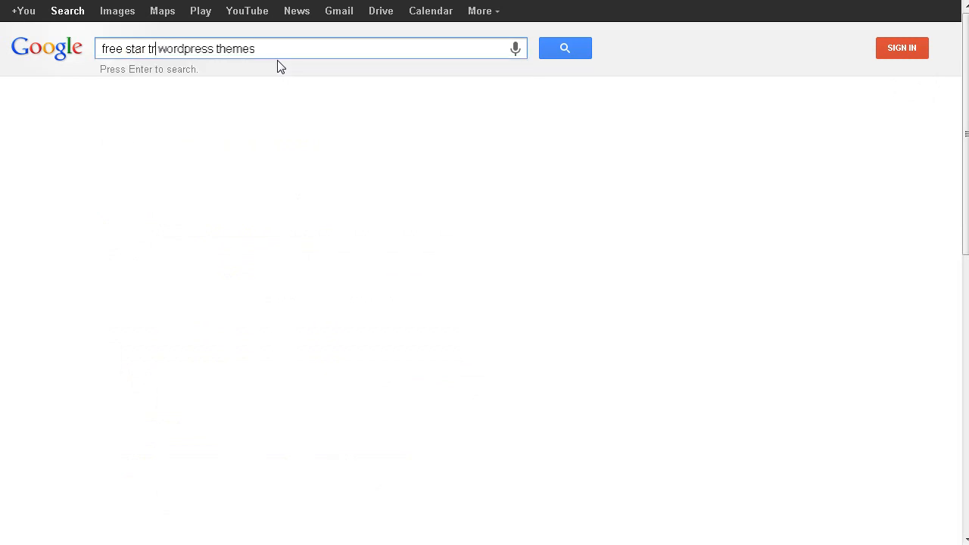
{"action": "type", "text": "k"}
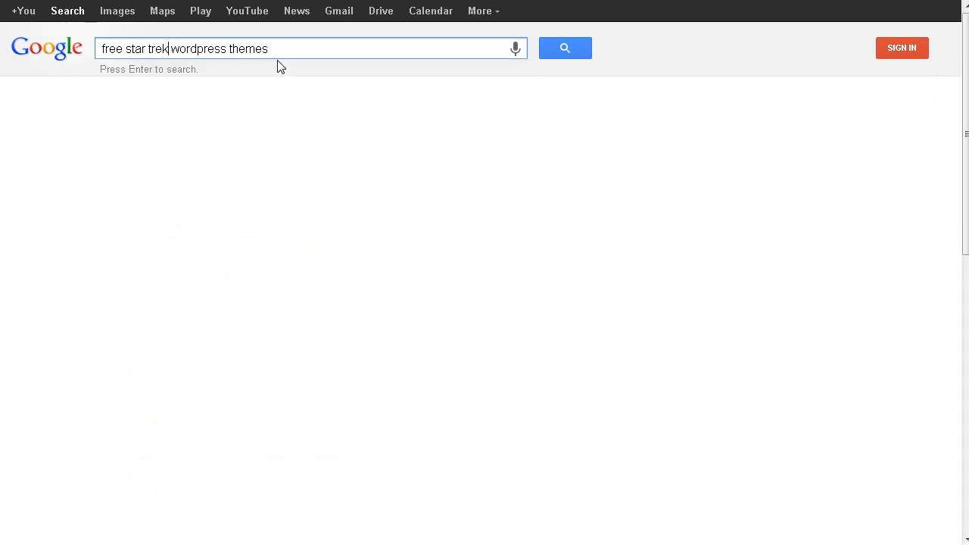
{"action": "key", "text": "Return"}
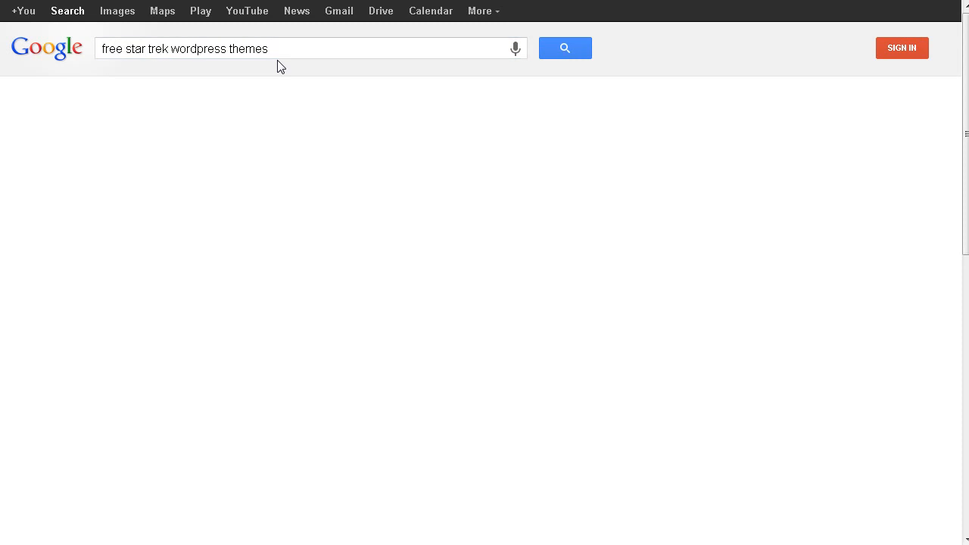
Download the Star Trek Logo free WordPress theme from its LeadCamp page and open the theme's preview.
{"action": "left_click", "coordinate": [113, 217]}
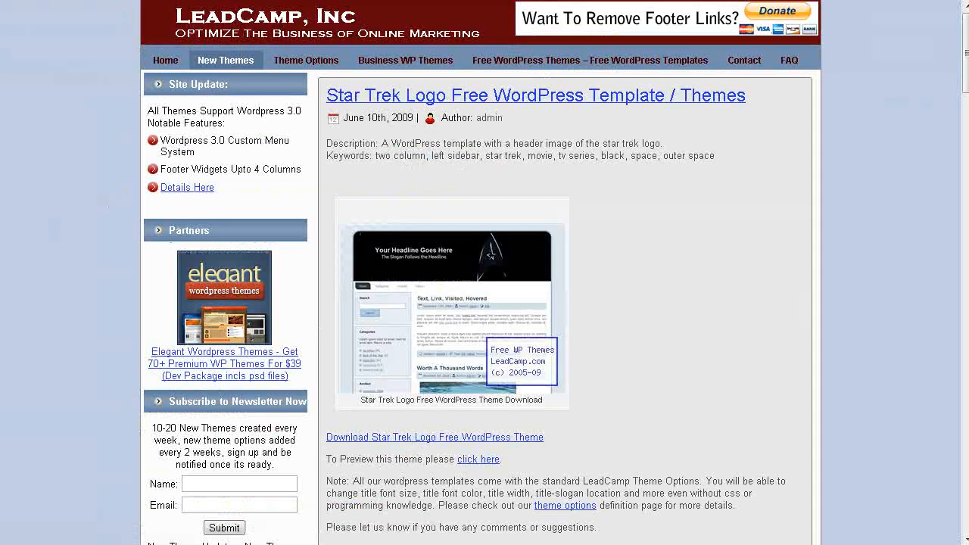
{"action": "scroll", "coordinate": [221, 100], "scroll_direction": "down", "scroll_amount": 4}
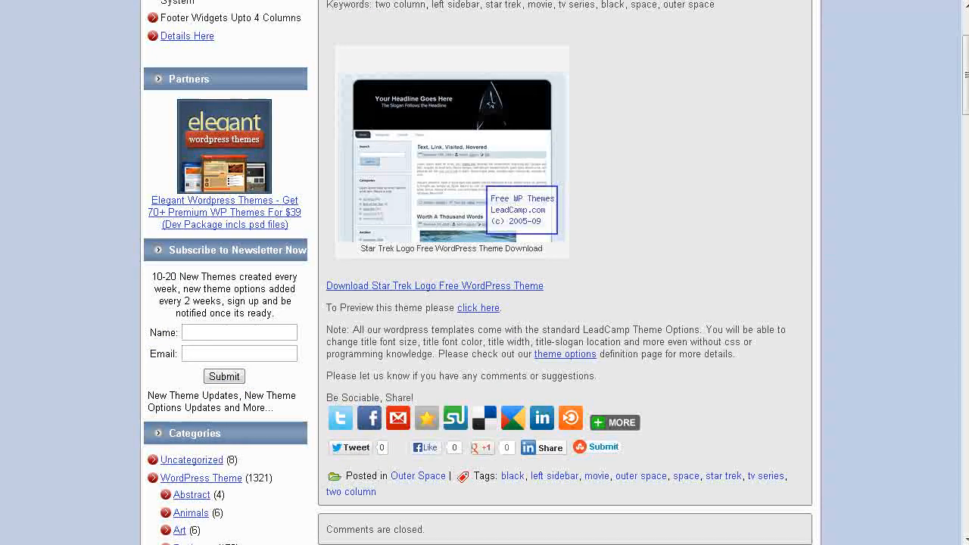
{"action": "left_click", "coordinate": [433, 218]}
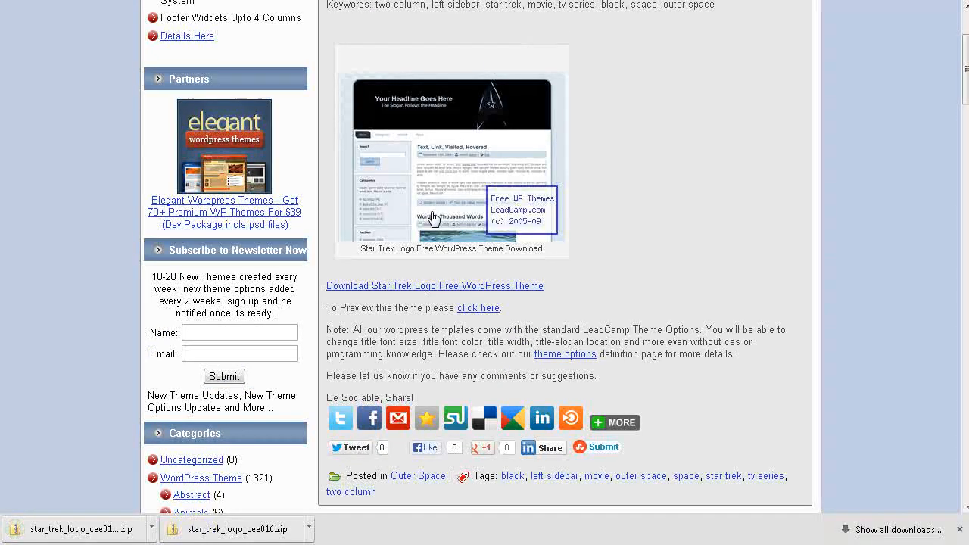
{"action": "left_click", "coordinate": [463, 308]}
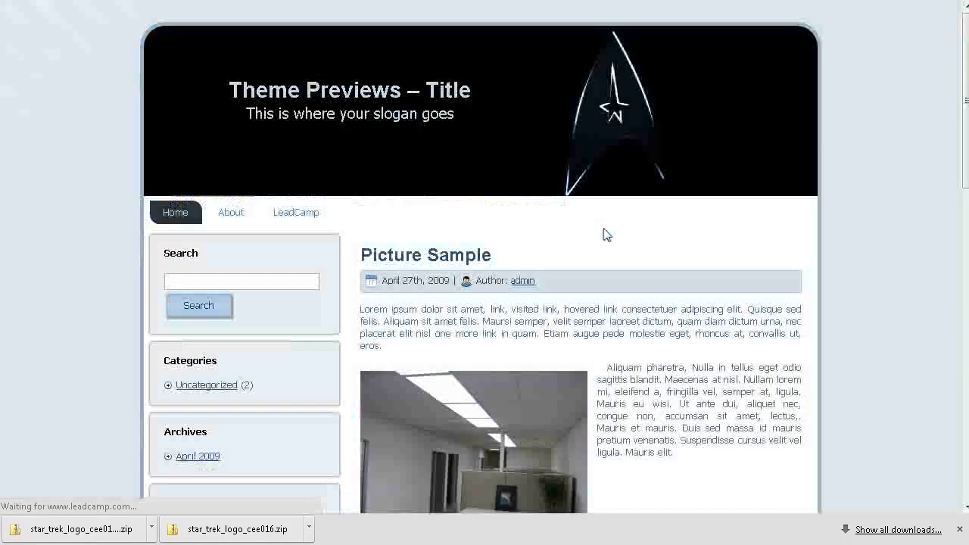
Look over the Star Trek Logo theme preview, and download the theme again from its LeadCamp page.
{"action": "scroll", "coordinate": [683, 212], "scroll_direction": "down", "scroll_amount": 5}
{"action": "scroll", "coordinate": [640, 208], "scroll_direction": "up", "scroll_amount": 5}
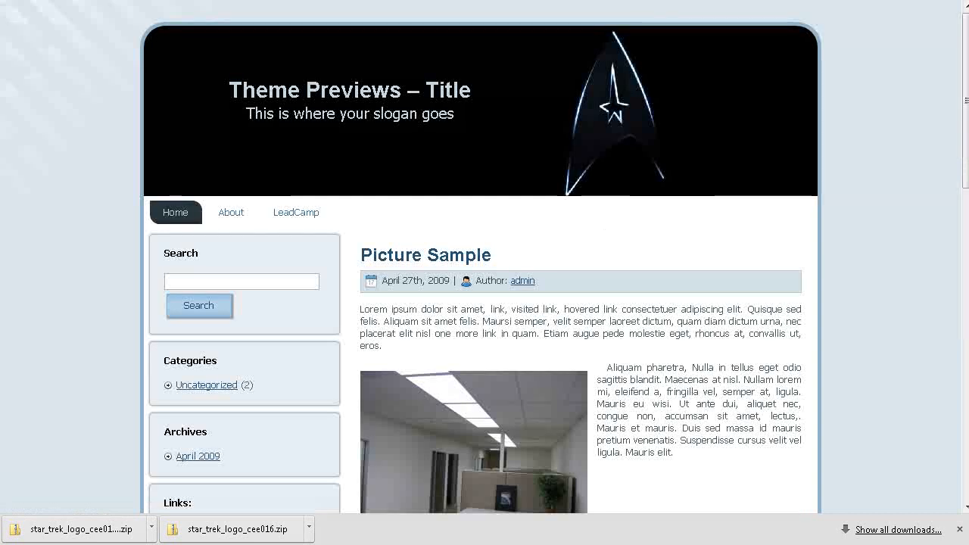
{"action": "left_click", "coordinate": [606, 2]}
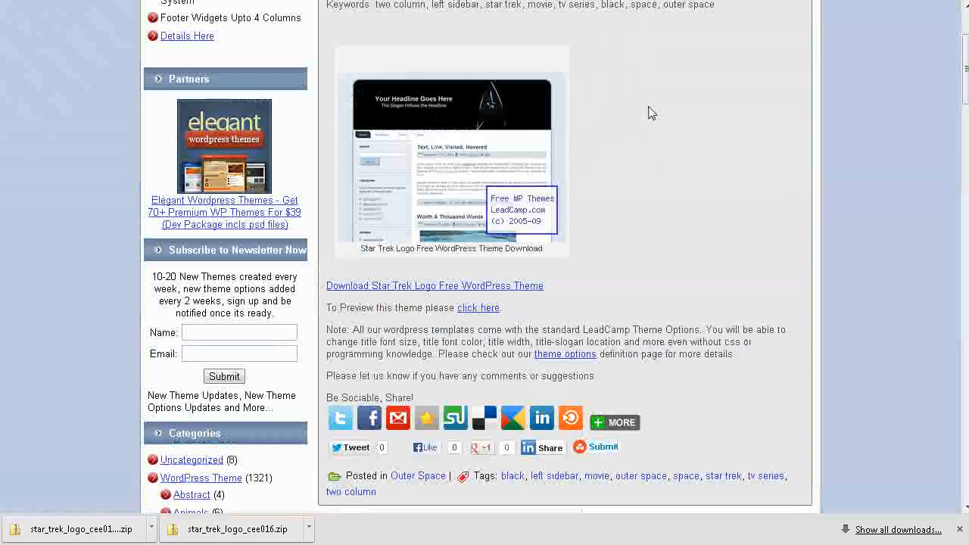
{"action": "left_click", "coordinate": [382, 286]}
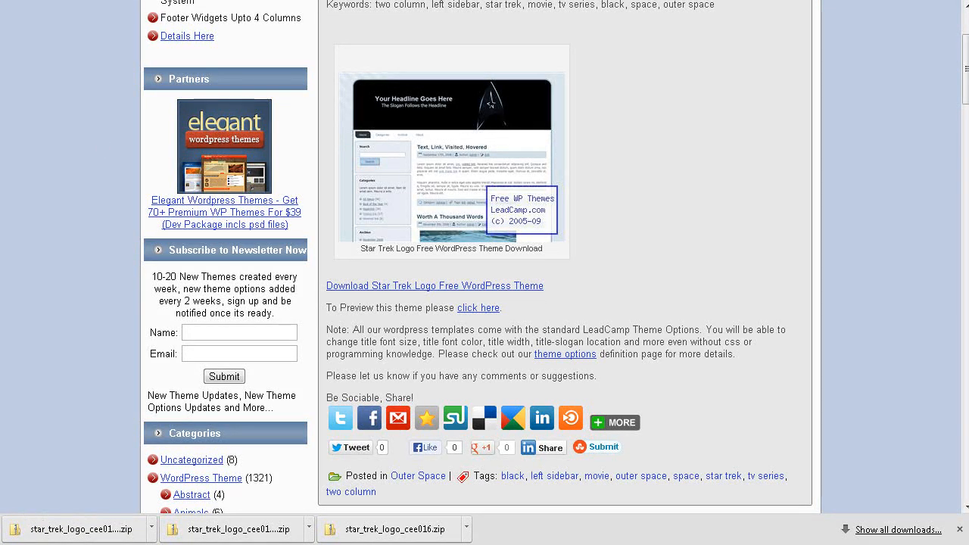
Upload star_trek_logo_cee016.zip from the beameupscotty.info folder to the WordPress site as a theme and install it.
{"action": "key", "text": "ctrl+Tab"}
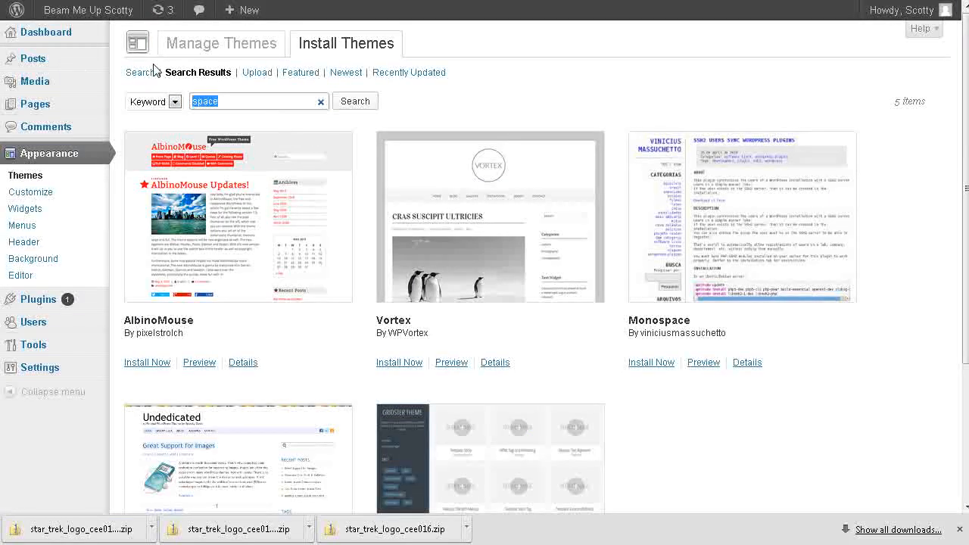
{"action": "left_click", "coordinate": [250, 74]}
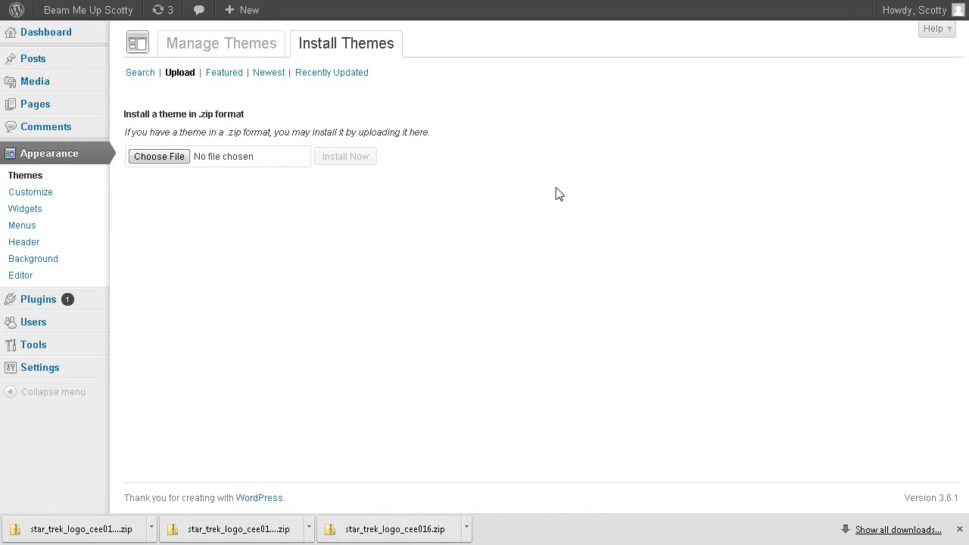
{"action": "left_click", "coordinate": [164, 157]}
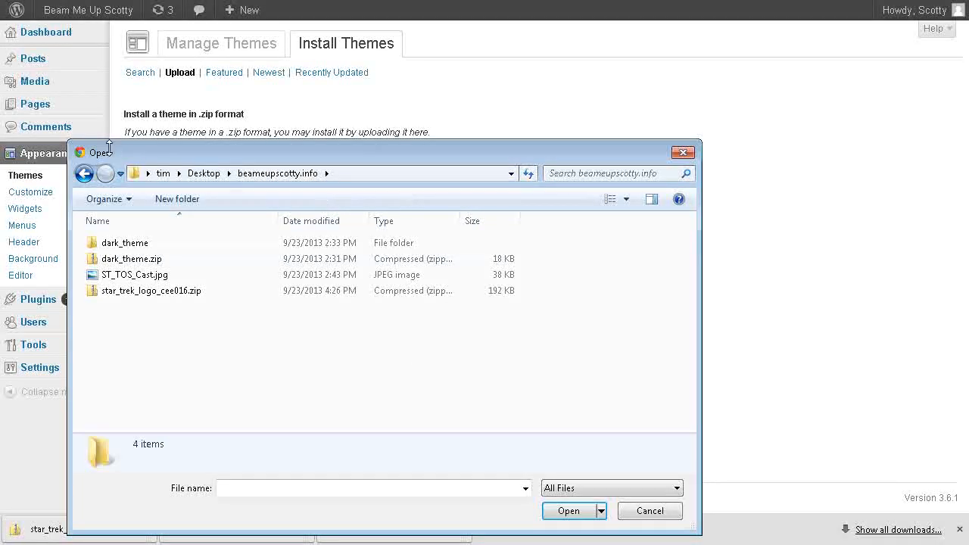
{"action": "left_click", "coordinate": [151, 291]}
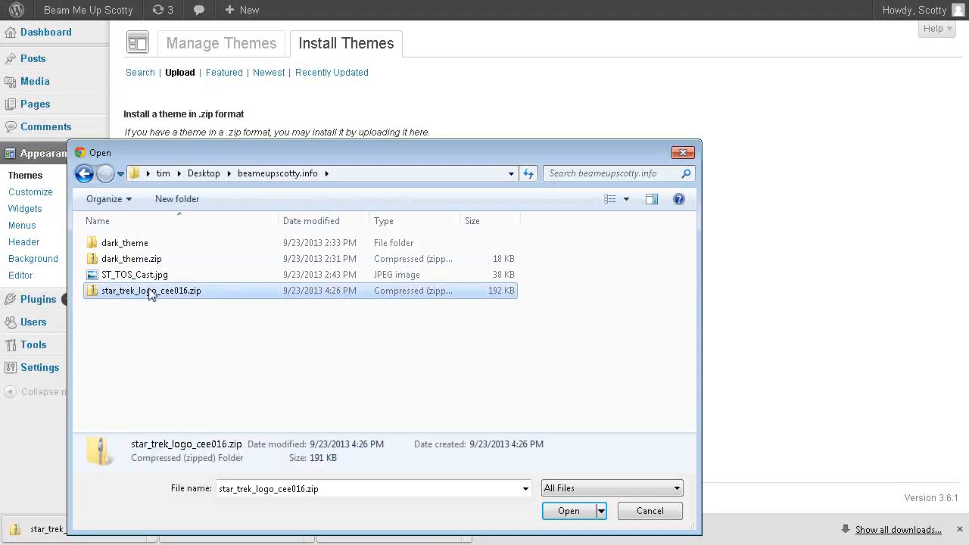
{"action": "left_click", "coordinate": [569, 512]}
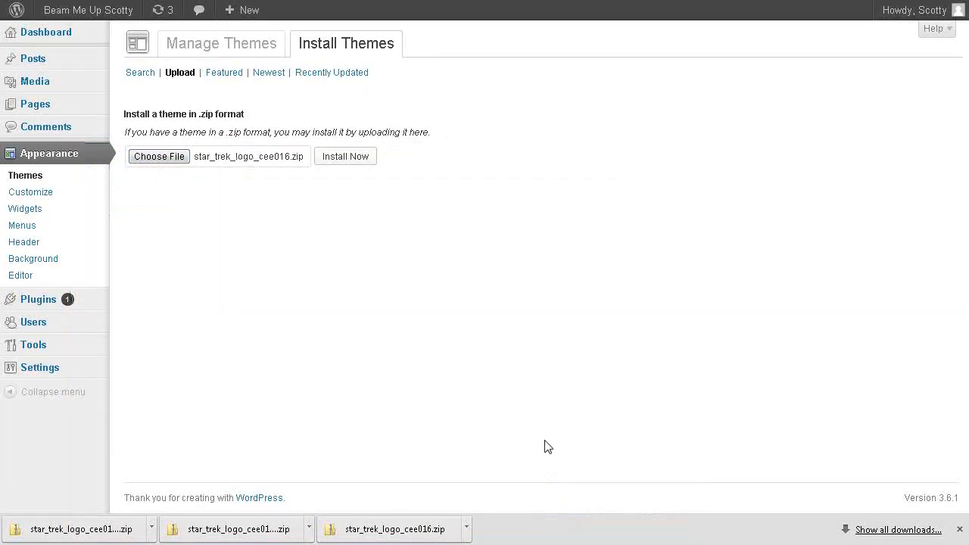
{"action": "left_click", "coordinate": [960, 529]}
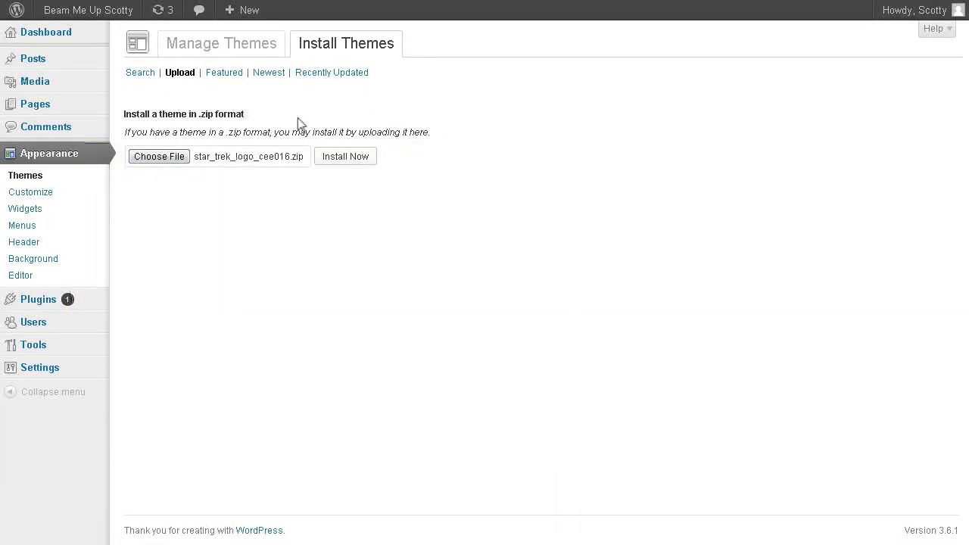
{"action": "left_click", "coordinate": [344, 160]}
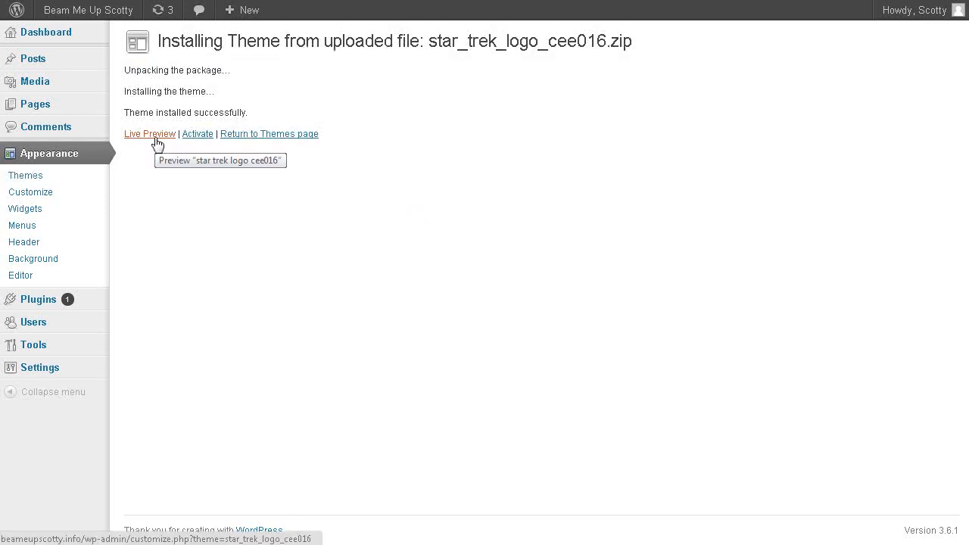
Activate the installed star trek logo cee016 theme and visit the site.
{"action": "left_click", "coordinate": [193, 137]}
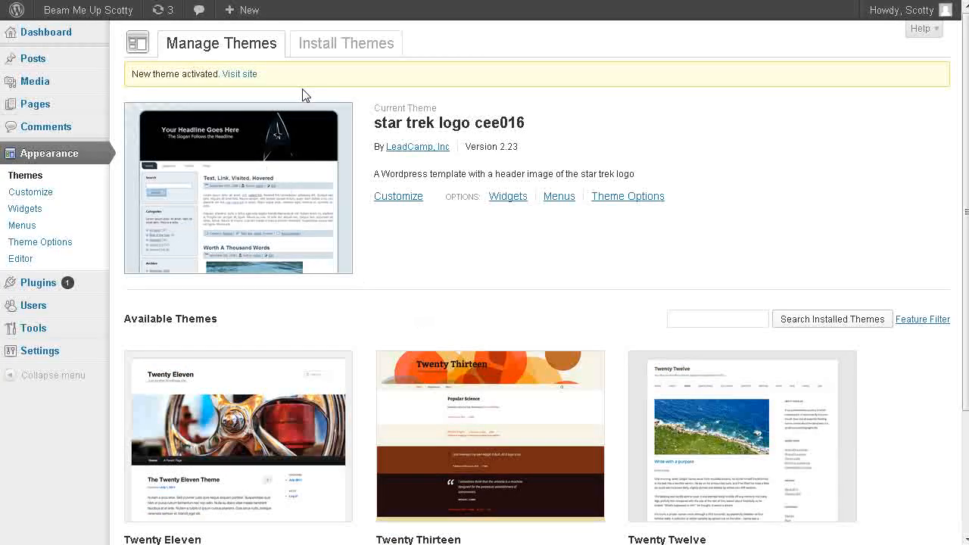
{"action": "mouse_move", "coordinate": [55, 15]}
{"action": "left_click", "coordinate": [58, 36]}
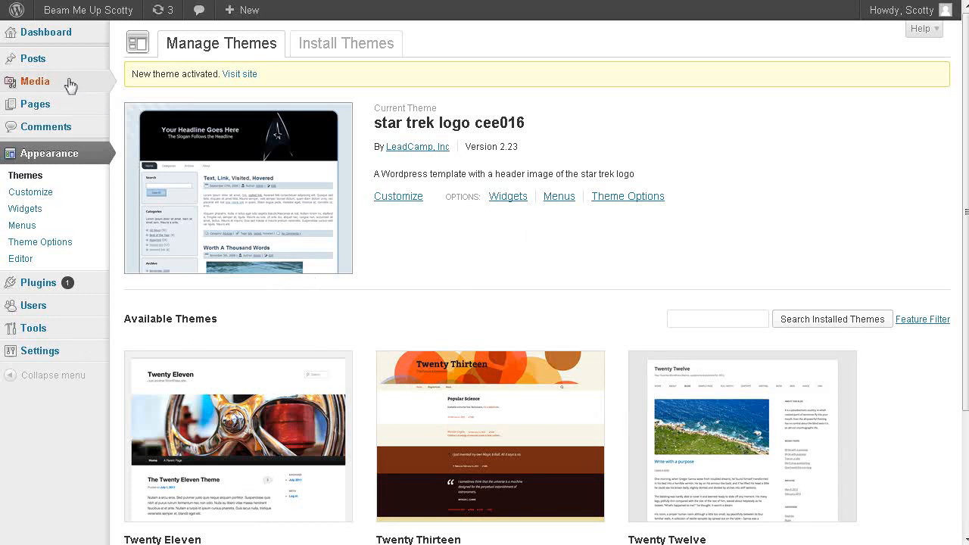
Move the default "Hello world!" post to the trash.
{"action": "mouse_move", "coordinate": [36, 60]}
{"action": "left_click", "coordinate": [147, 62]}
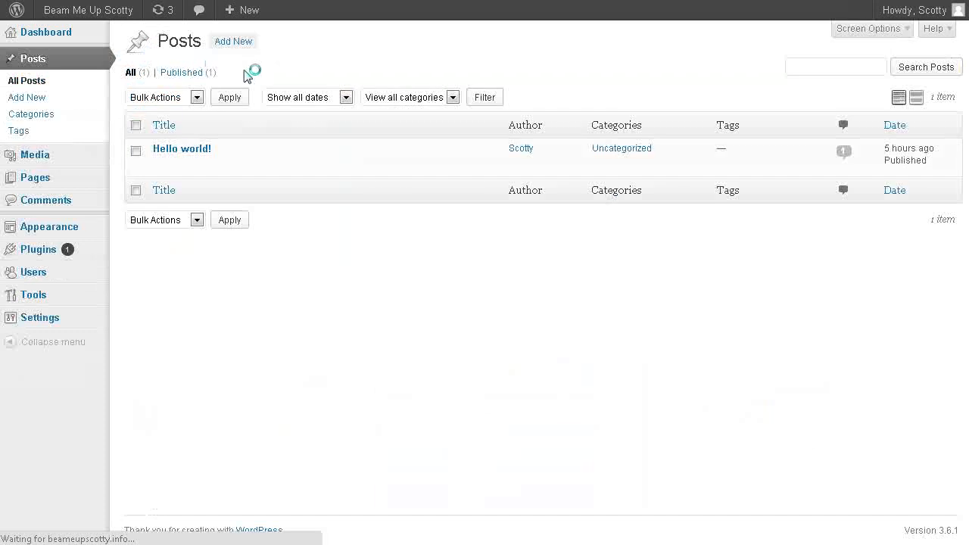
{"action": "mouse_move", "coordinate": [175, 164]}
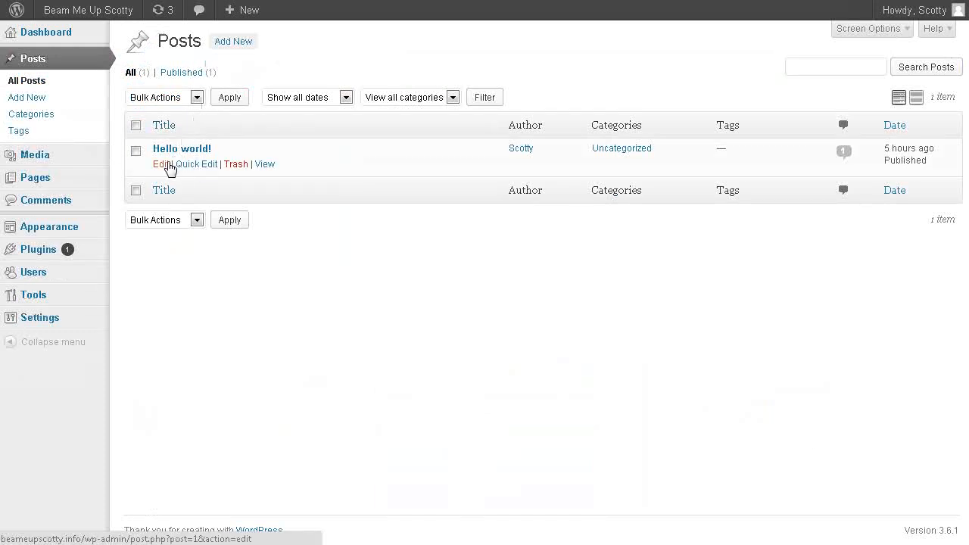
{"action": "left_click", "coordinate": [233, 169]}
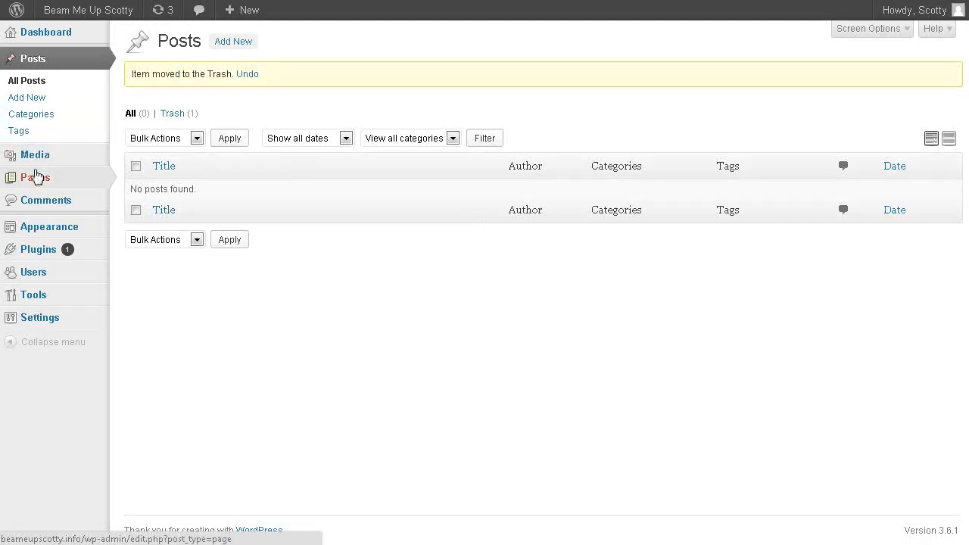
Move the default "Sample Page" to the trash.
{"action": "mouse_move", "coordinate": [37, 179]}
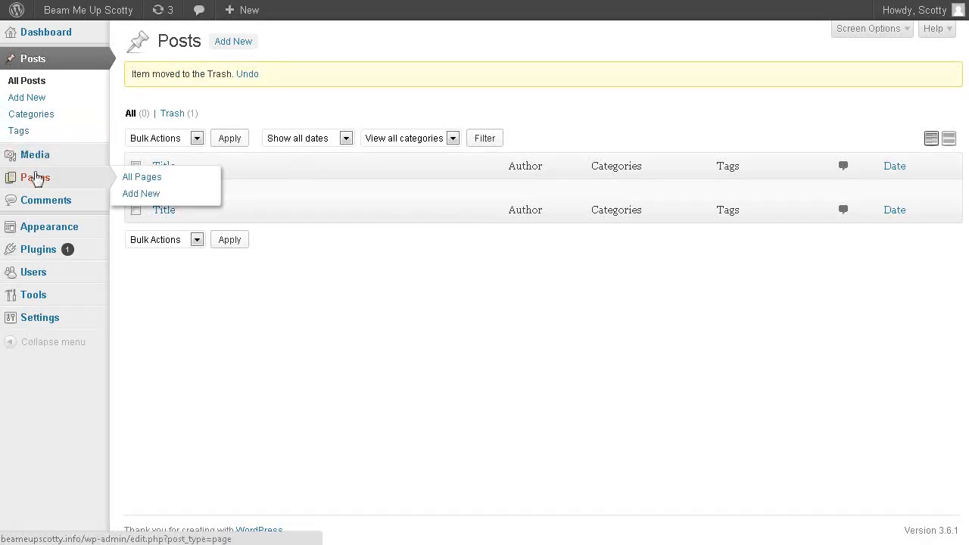
{"action": "left_click", "coordinate": [142, 179]}
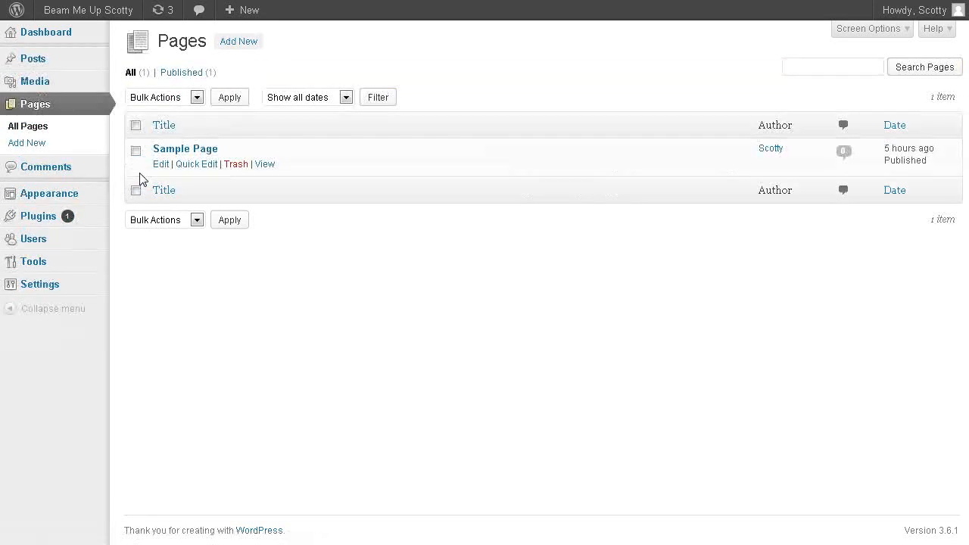
{"action": "left_click", "coordinate": [231, 170]}
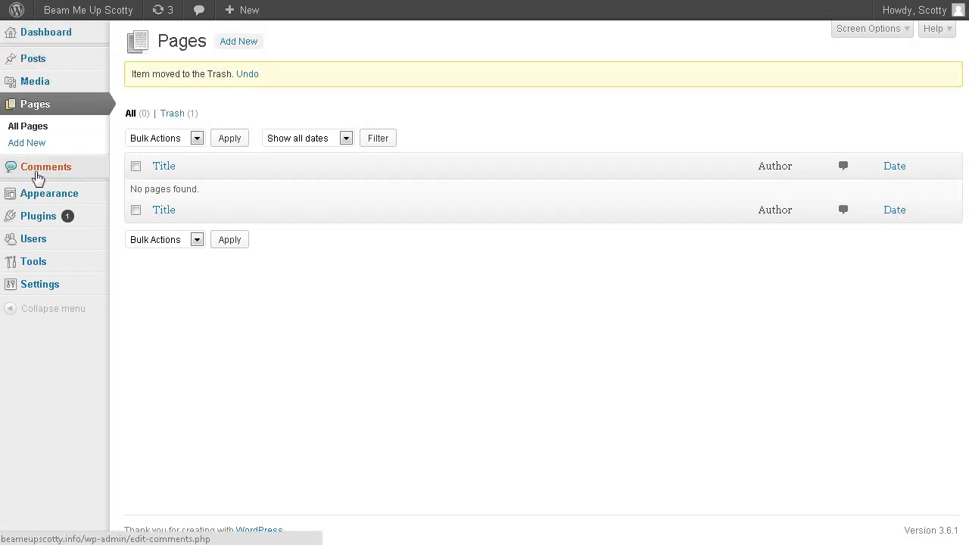
Start a new page titled "All Avout Star Trek".
{"action": "mouse_move", "coordinate": [46, 62]}
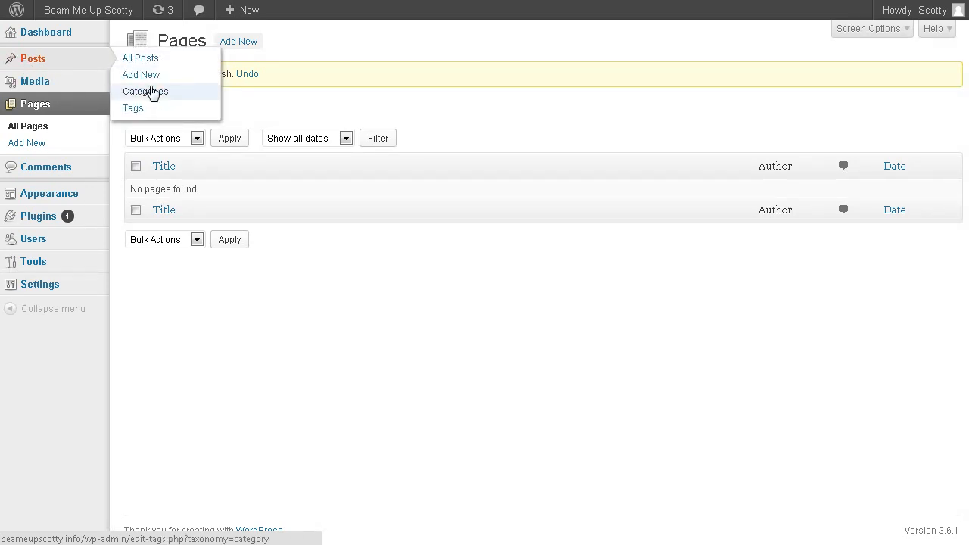
{"action": "left_click", "coordinate": [32, 151]}
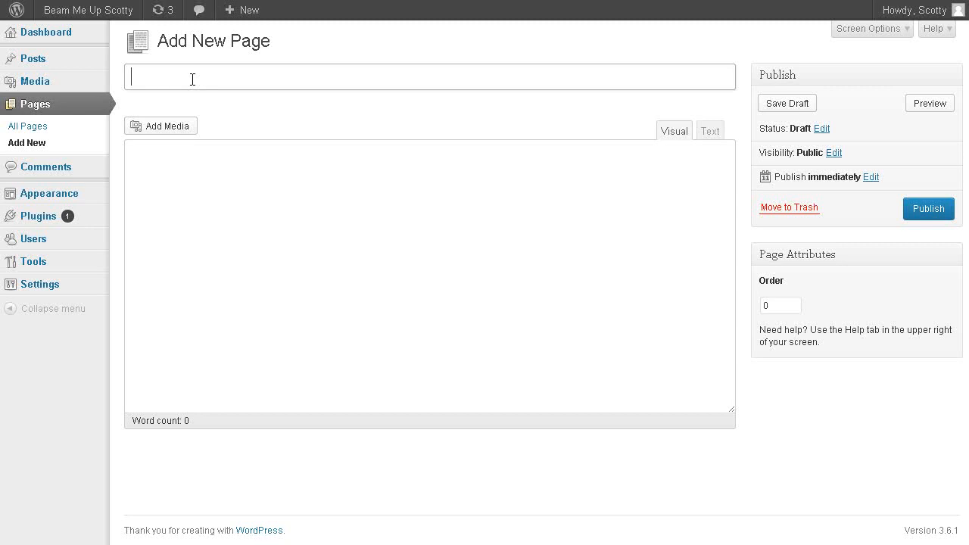
{"action": "type", "text": "All "}
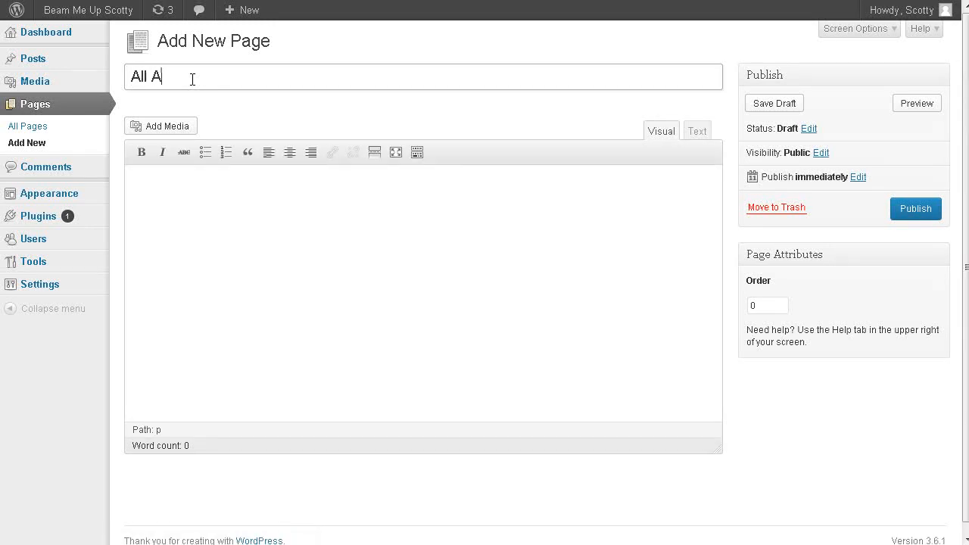
{"action": "type", "text": "Avout Star Trek"}
{"action": "left_click", "coordinate": [245, 191]}
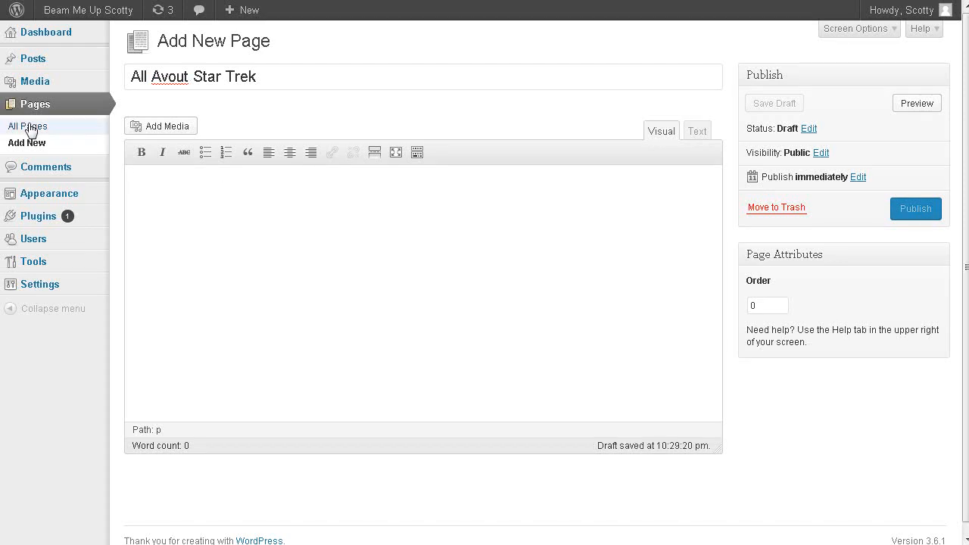
Upload ST_TOS_Cast.jpg from the beameupscotty.info folder to the media library, and close the media window without inserting the image.
{"action": "left_click", "coordinate": [167, 128]}
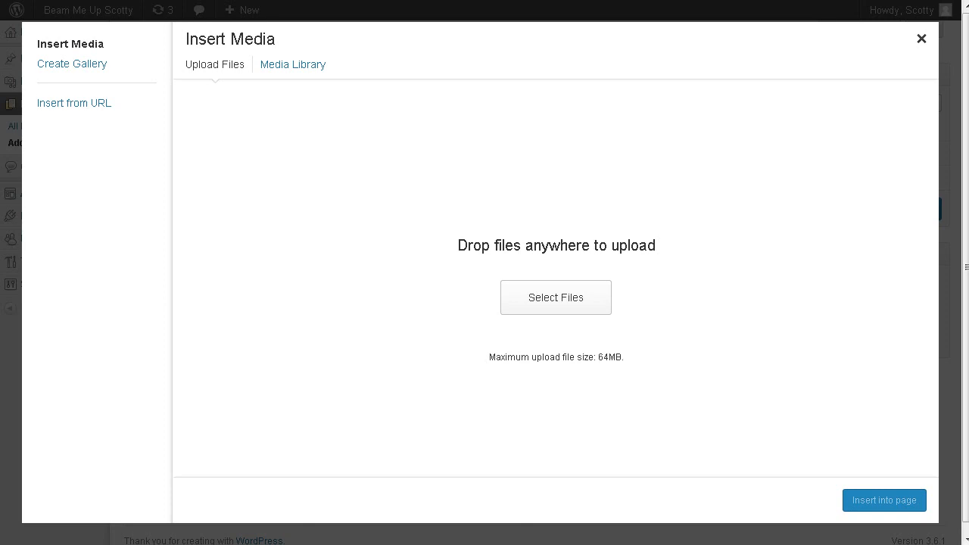
{"action": "key", "text": "alt+Tab"}
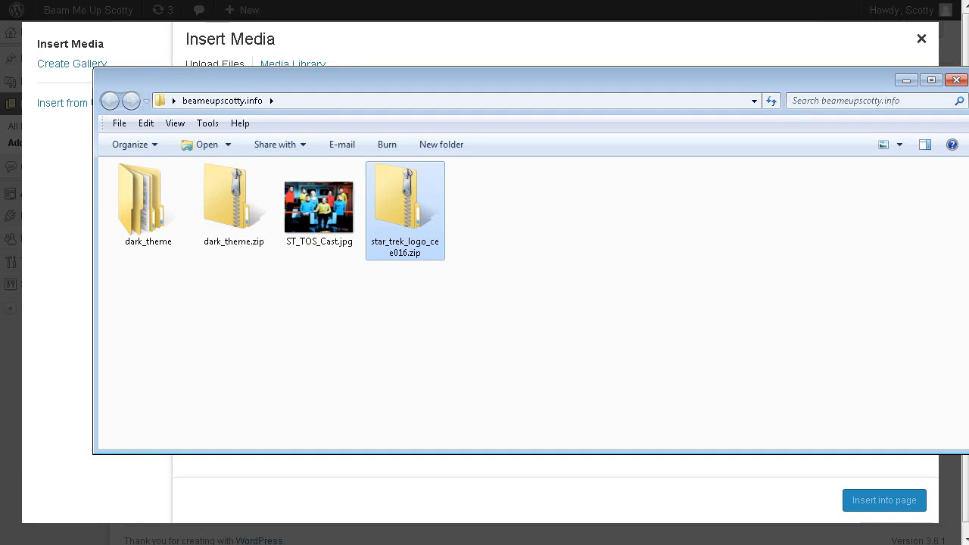
{"action": "left_click_drag", "start_coordinate": [200, 85], "coordinate": [26, 262]}
{"action": "left_click_drag", "start_coordinate": [154, 385], "coordinate": [541, 225]}
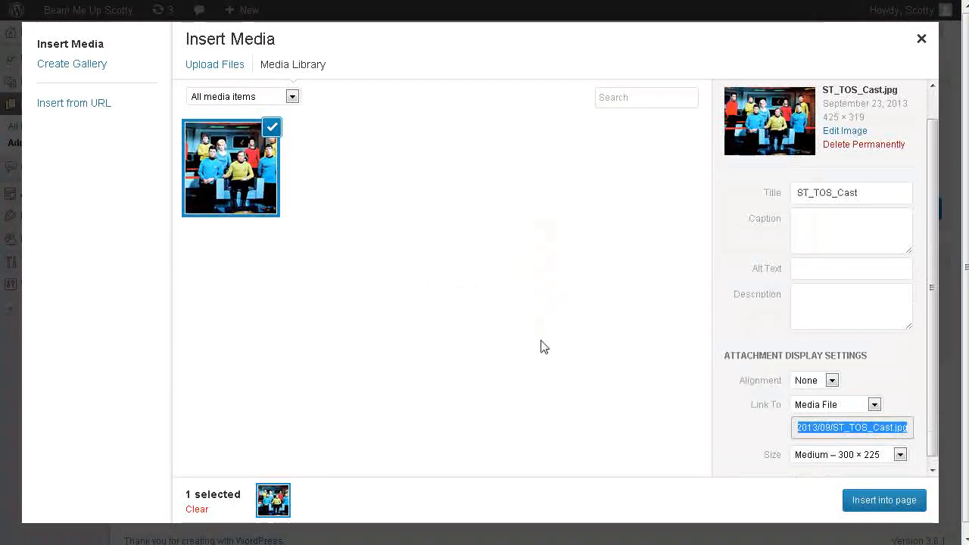
{"action": "scroll", "coordinate": [738, 299], "scroll_direction": "down", "scroll_amount": 1}
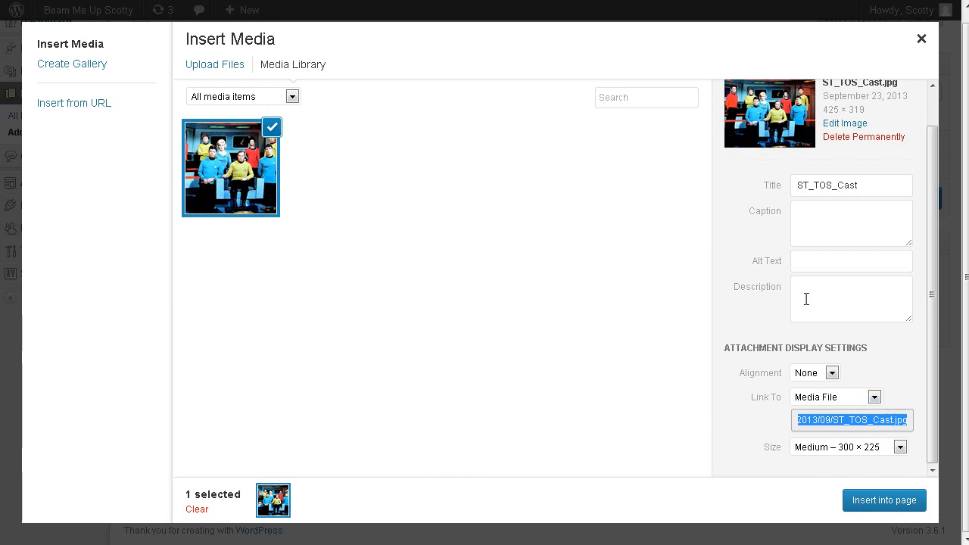
{"action": "scroll", "coordinate": [805, 300], "scroll_direction": "up", "scroll_amount": 1}
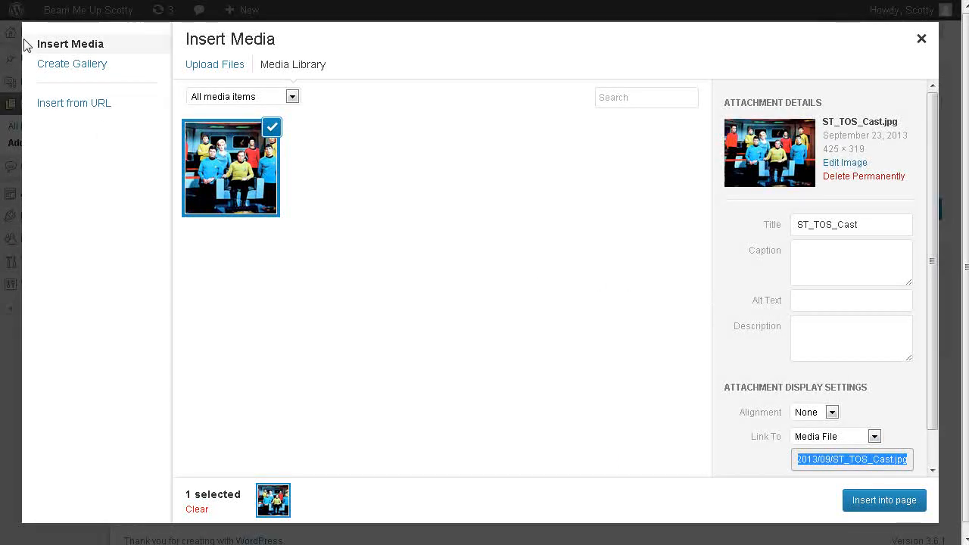
{"action": "left_click", "coordinate": [921, 39]}
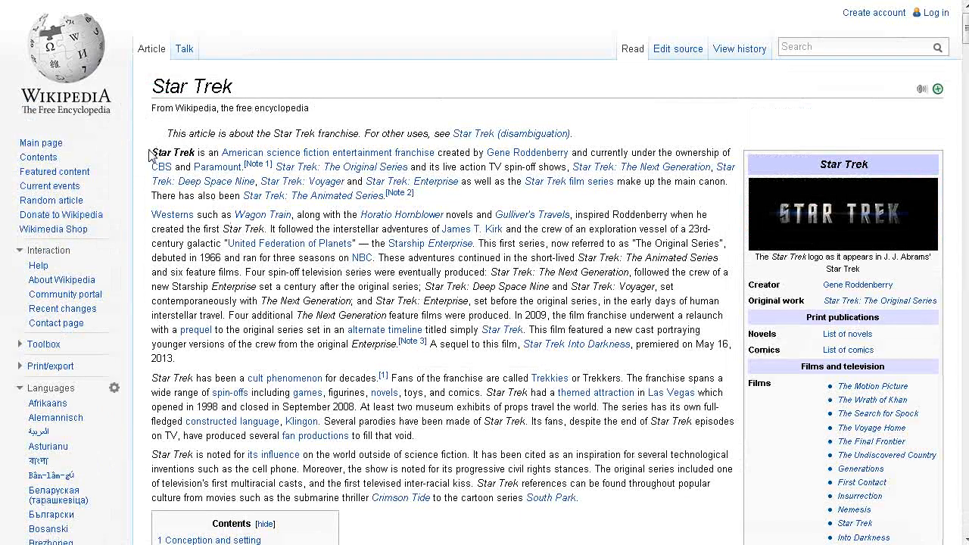
Copy the introductory paragraphs of Wikipedia's Star Trek article, from the opening sentence up to "submarine thriller".
{"action": "left_click_drag", "start_coordinate": [150, 152], "coordinate": [372, 197]}
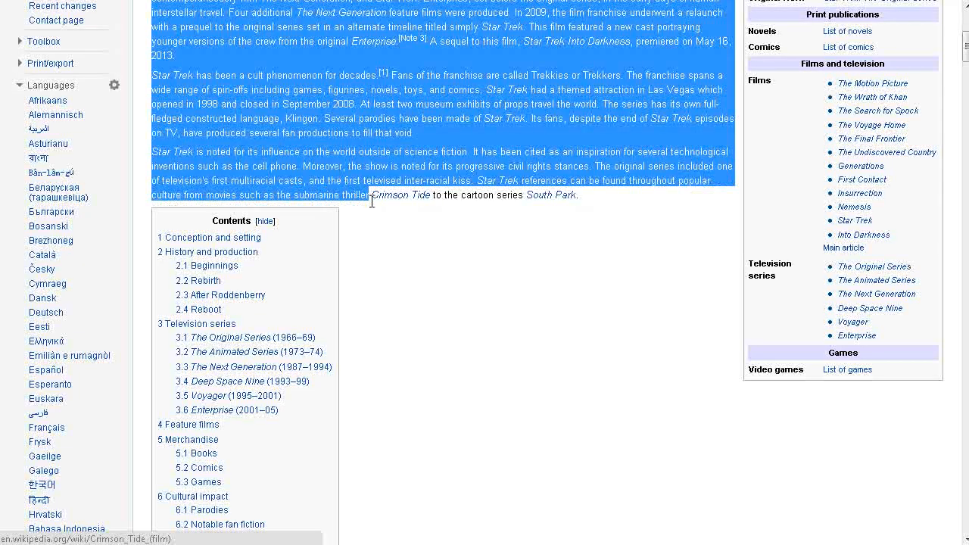
{"action": "right_click", "coordinate": [362, 130]}
{"action": "left_click", "coordinate": [373, 134]}
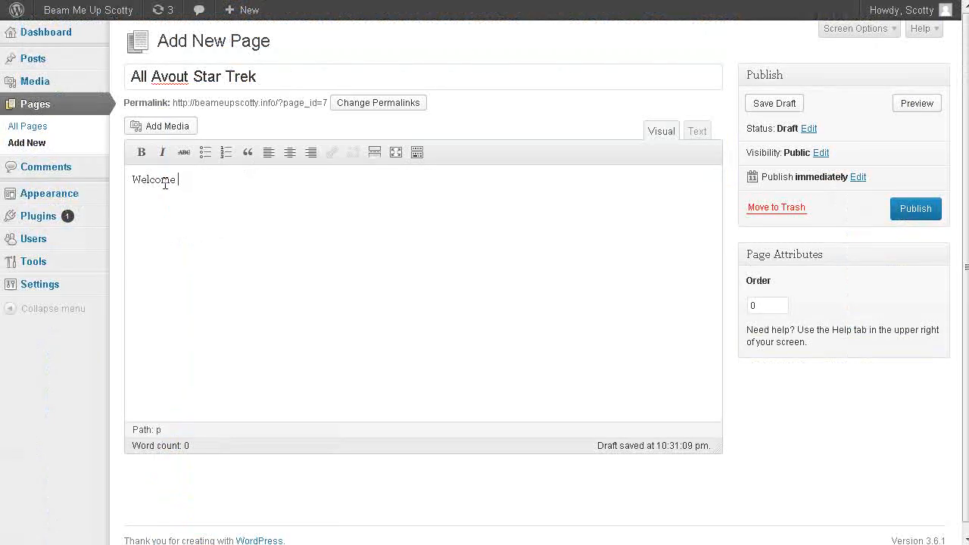
Replace "Welcome" in the new page's body with the copied Star Trek text, and place the cursor at its beginning.
{"action": "left_click_drag", "start_coordinate": [193, 177], "coordinate": [44, 185]}
{"action": "mouse_move", "coordinate": [27, 201]}
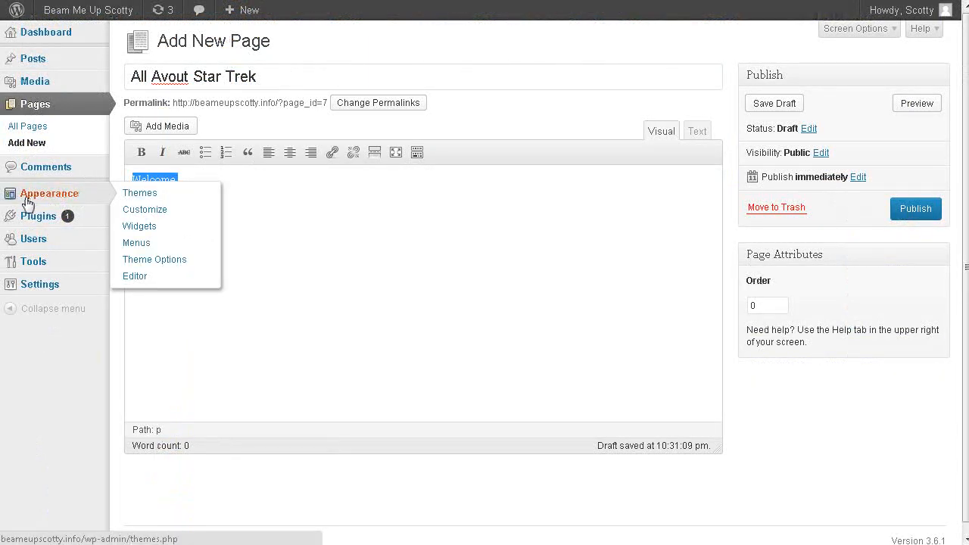
{"action": "key", "text": "ctrl+v"}
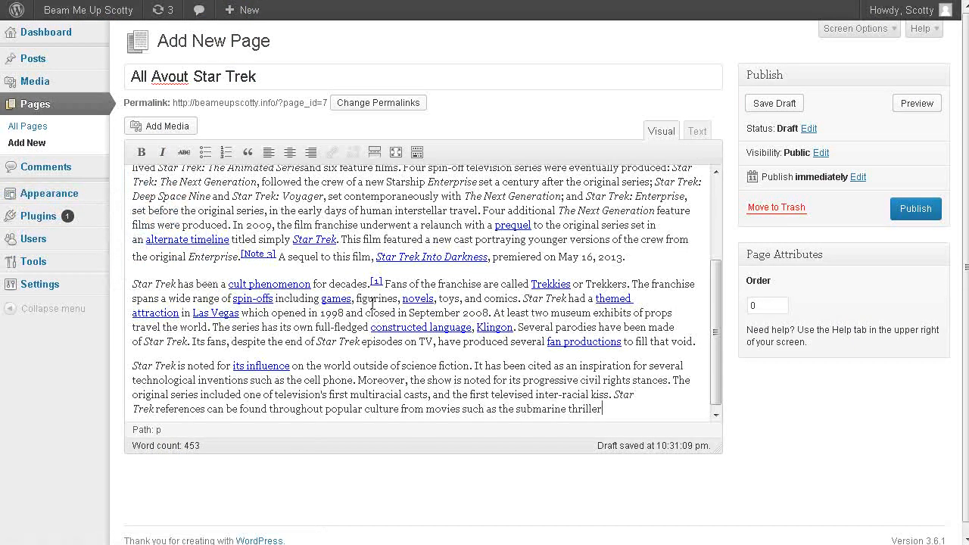
{"action": "scroll", "coordinate": [375, 306], "scroll_direction": "down", "scroll_amount": 1}
{"action": "scroll", "coordinate": [336, 386], "scroll_direction": "up", "scroll_amount": 10}
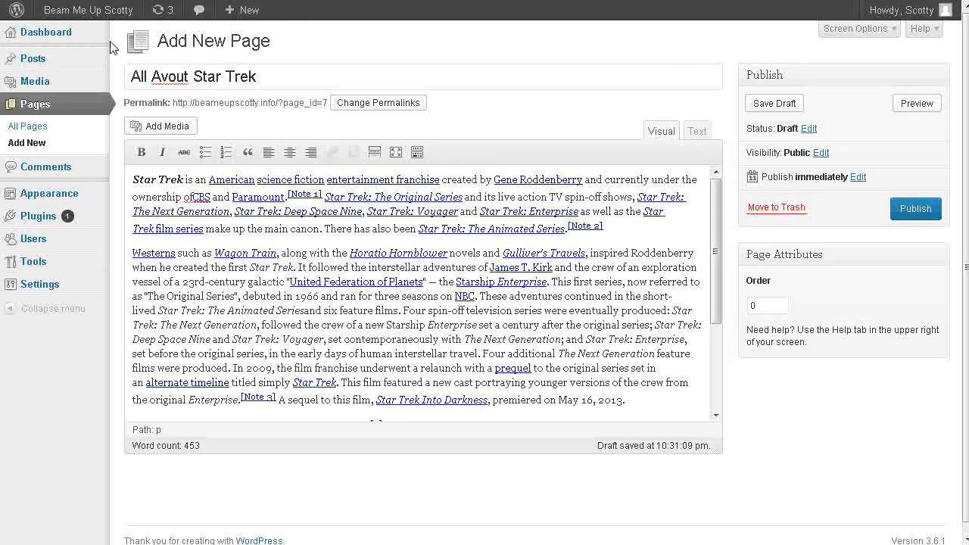
{"action": "left_click", "coordinate": [134, 179]}
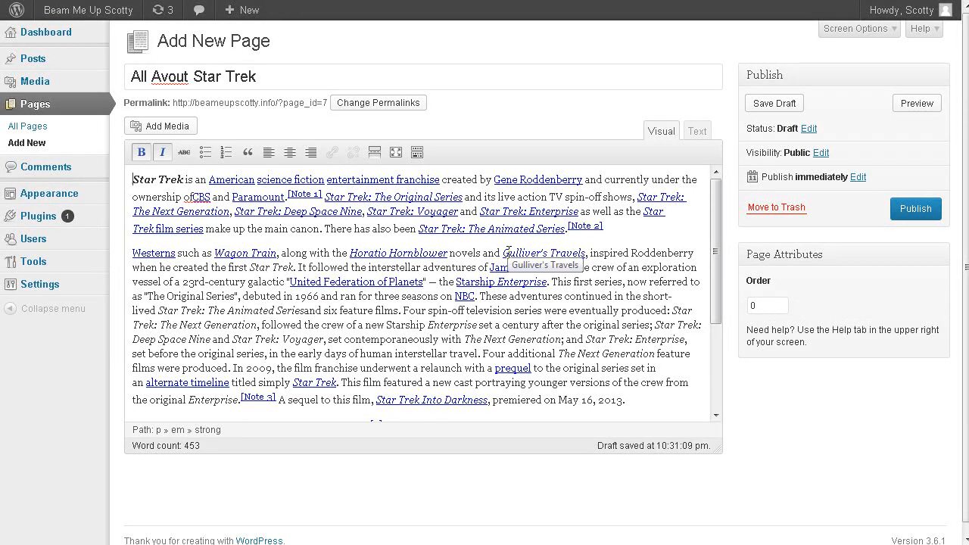
Insert ST_TOS_Cast.jpg from the media library at the start of the page text, at Medium – 300 × 225 size.
{"action": "left_click", "coordinate": [157, 124]}
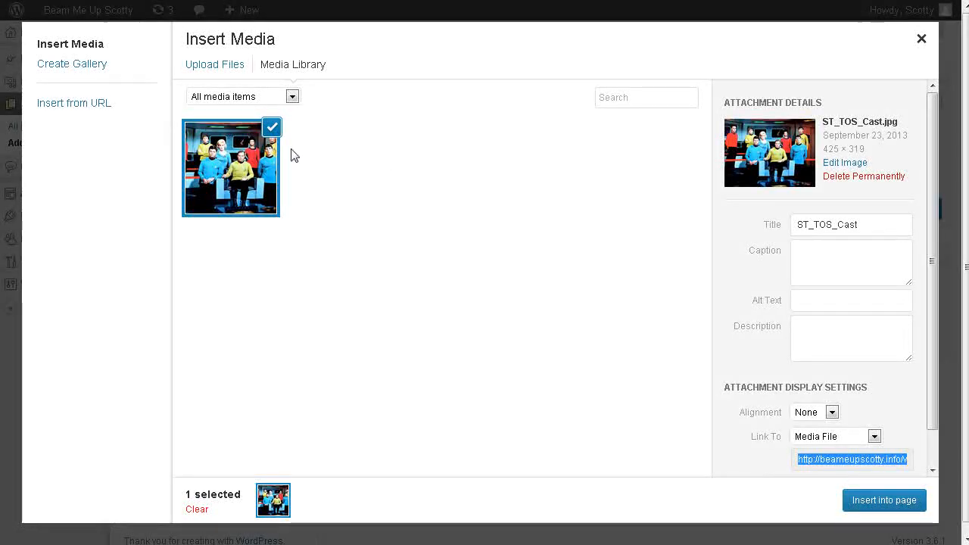
{"action": "scroll", "coordinate": [831, 401], "scroll_direction": "down", "scroll_amount": 1}
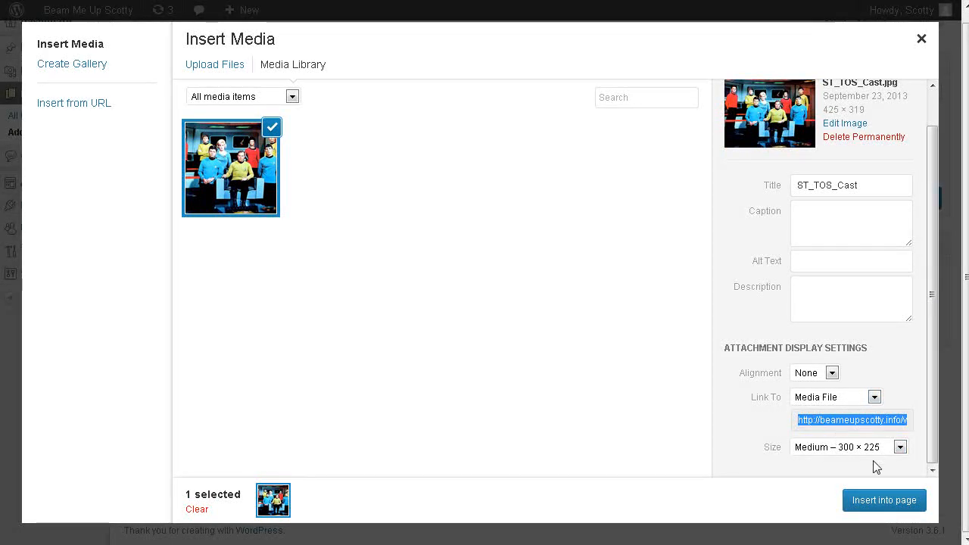
{"action": "left_click", "coordinate": [888, 501]}
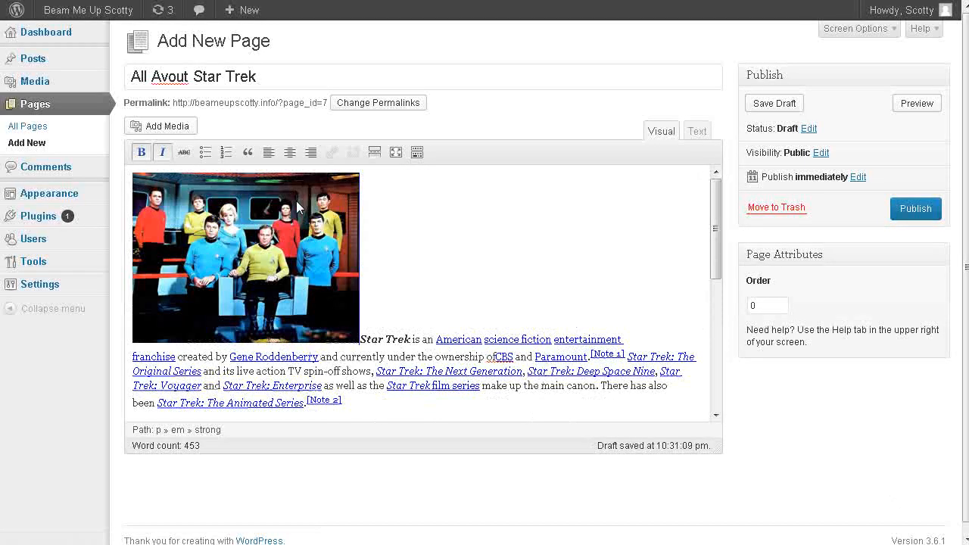
Edit the inserted cast image, setting its alignment to Left and its alternative text to "star trek".
{"action": "left_click", "coordinate": [268, 214]}
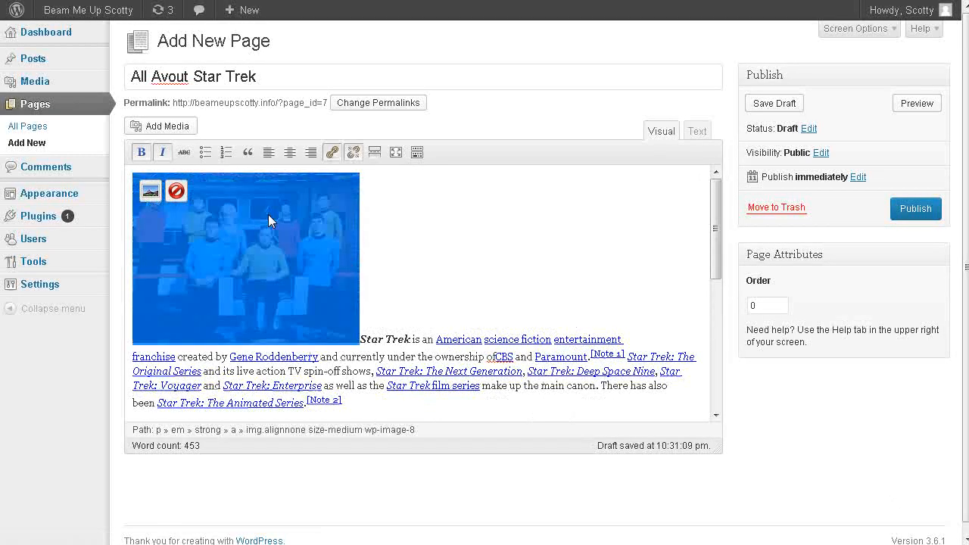
{"action": "left_click", "coordinate": [150, 191]}
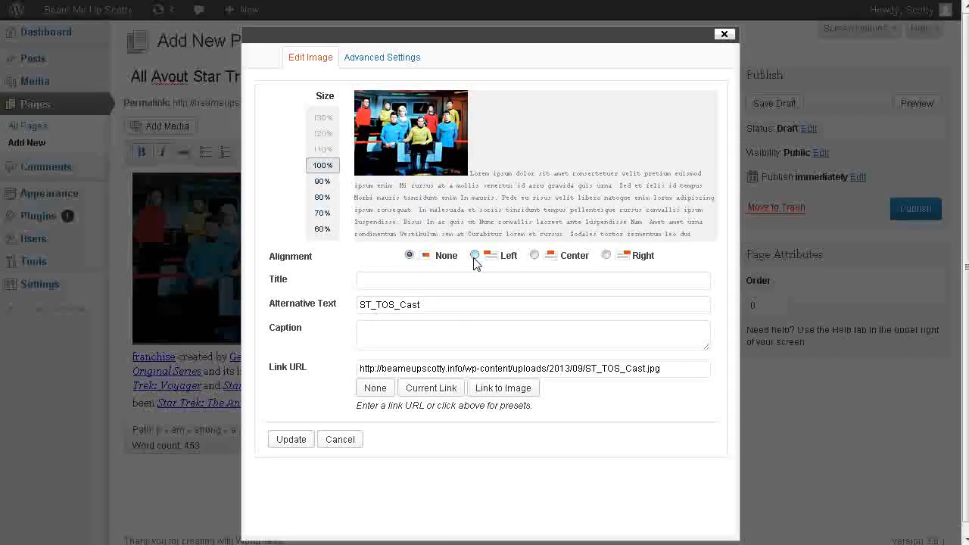
{"action": "left_click", "coordinate": [475, 255]}
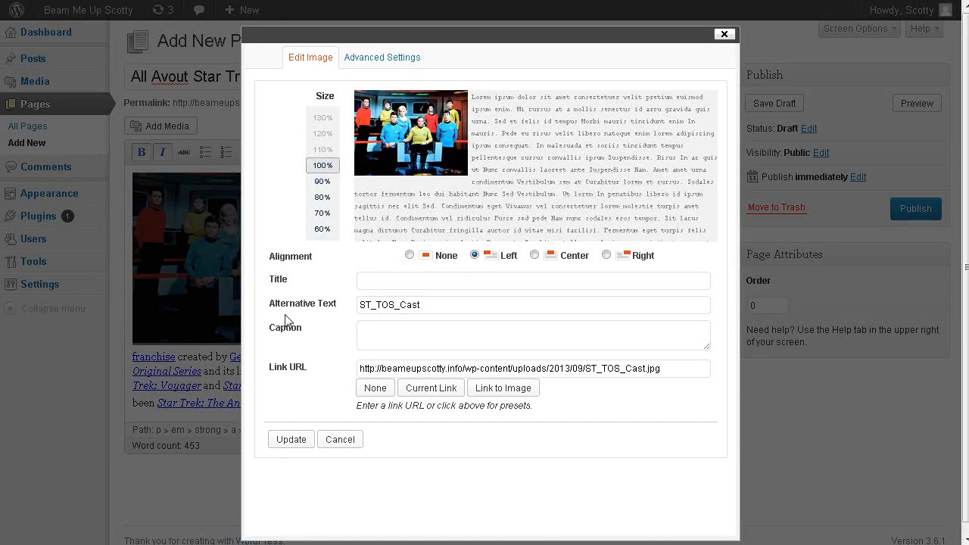
{"action": "left_click", "coordinate": [421, 305]}
{"action": "left_click_drag", "start_coordinate": [421, 304], "coordinate": [219, 299]}
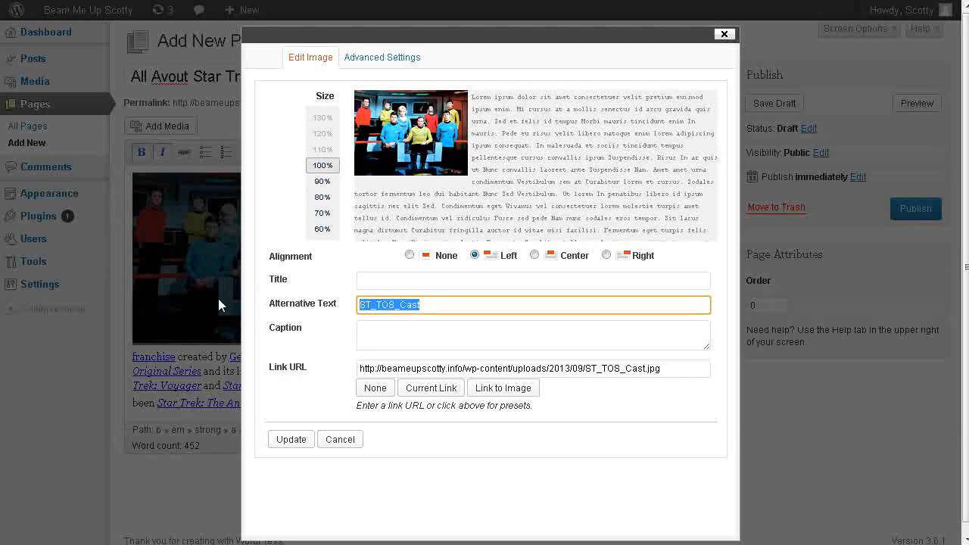
{"action": "type", "text": "star trek"}
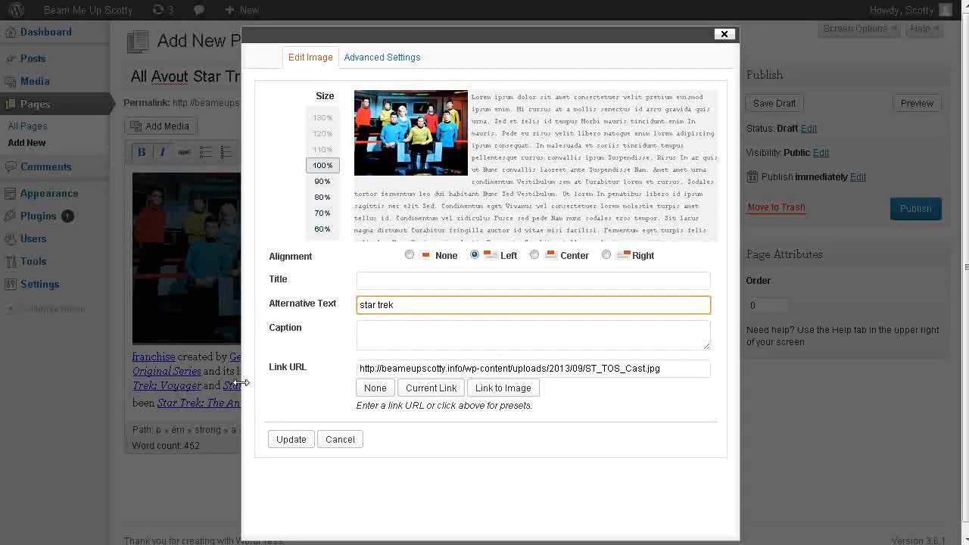
Remove the link from the cast image, apply the image changes, and publish the page.
{"action": "left_click", "coordinate": [533, 369]}
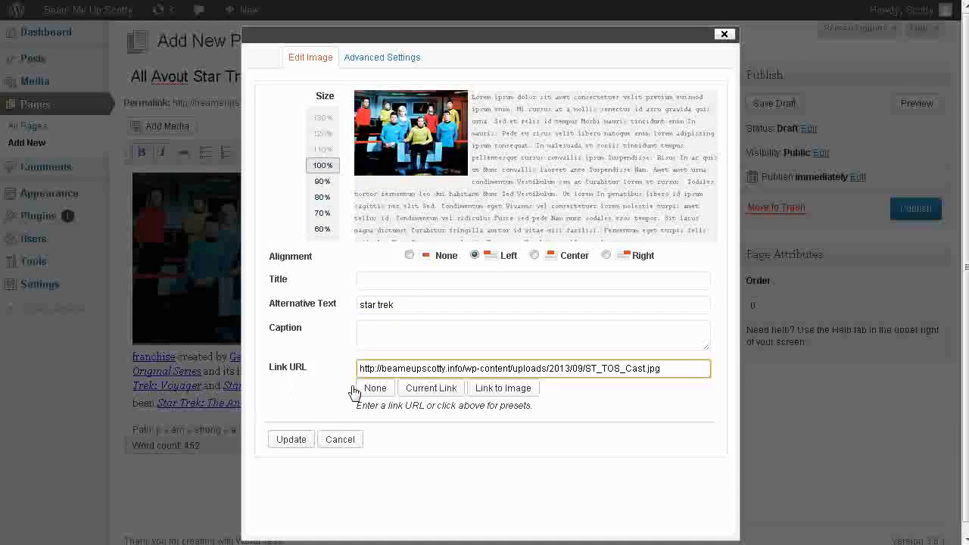
{"action": "left_click", "coordinate": [375, 389]}
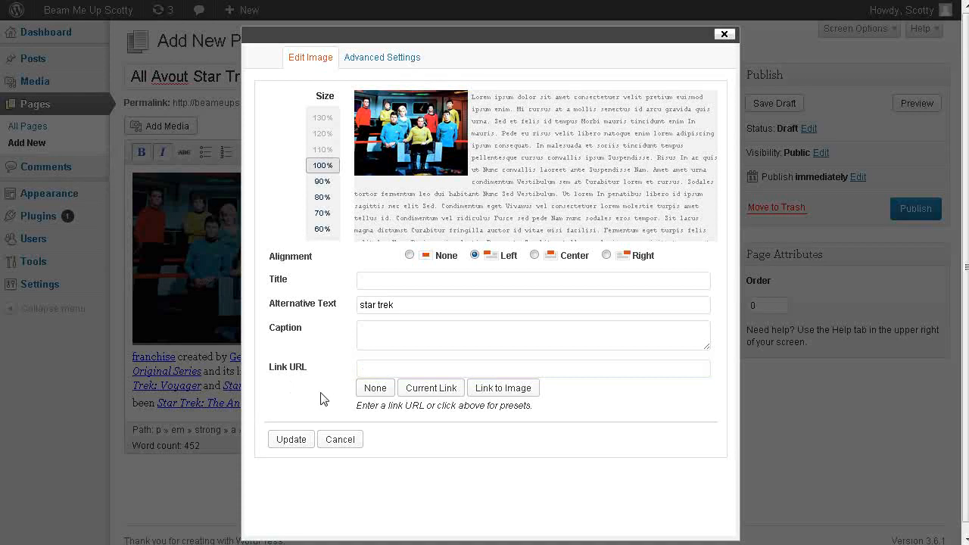
{"action": "left_click", "coordinate": [291, 439]}
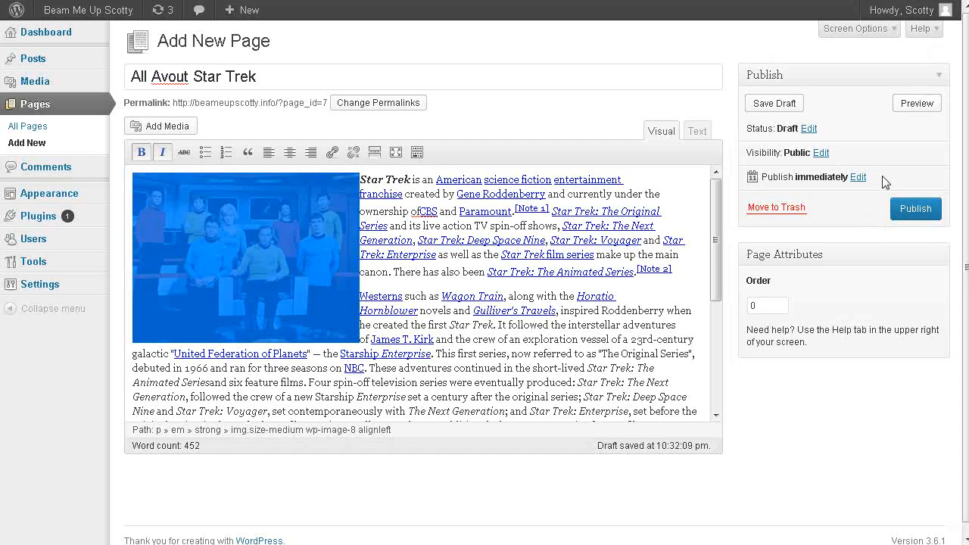
{"action": "left_click", "coordinate": [915, 214]}
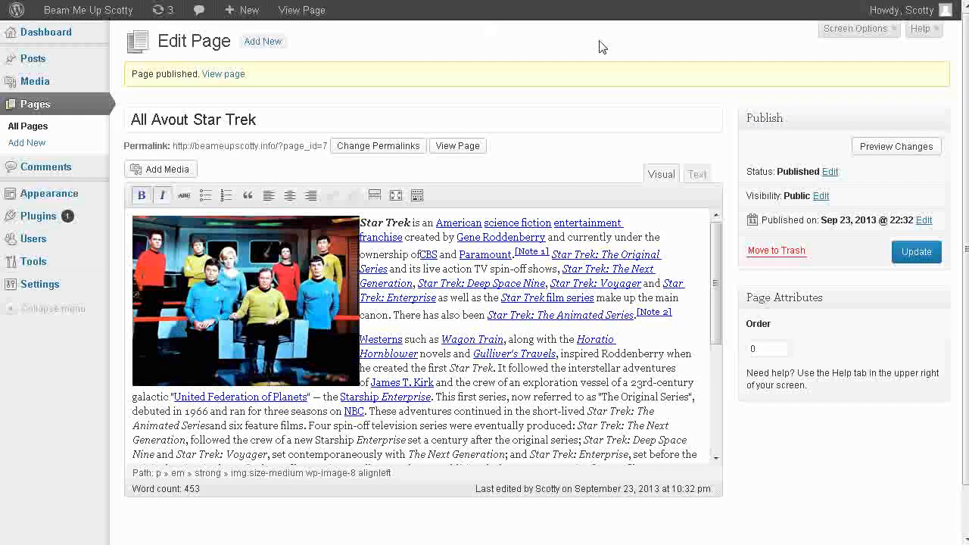
Show the Discussion options on the page editor, disallow comments and trackbacks and pingbacks for this page, and update it.
{"action": "left_click", "coordinate": [872, 30]}
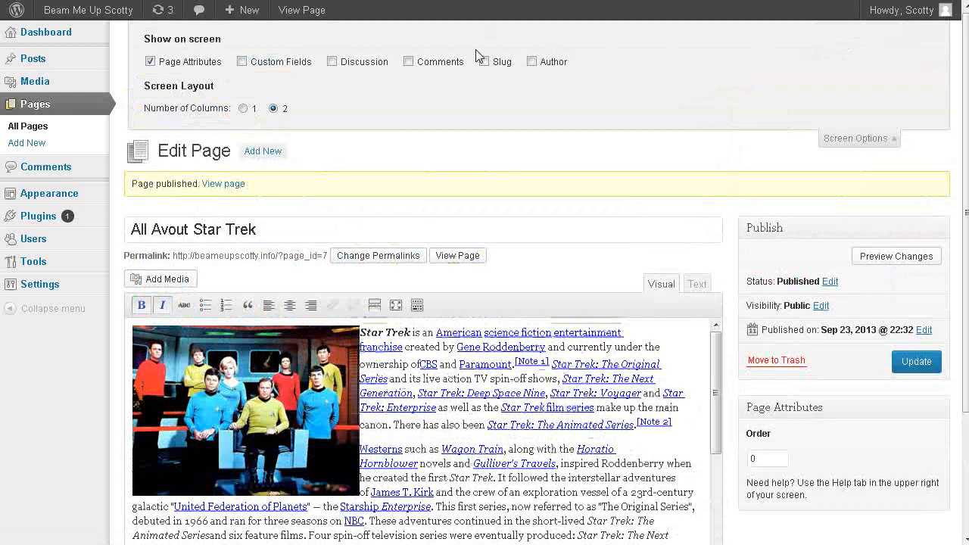
{"action": "left_click", "coordinate": [332, 63]}
{"action": "scroll", "coordinate": [788, 245], "scroll_direction": "down", "scroll_amount": 3}
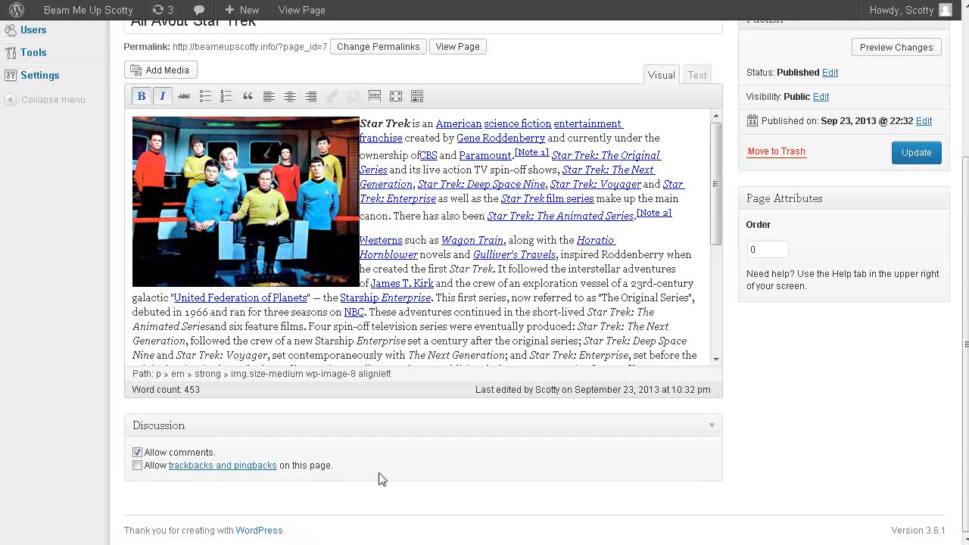
{"action": "left_click", "coordinate": [137, 453]}
{"action": "scroll", "coordinate": [803, 274], "scroll_direction": "up", "scroll_amount": 3}
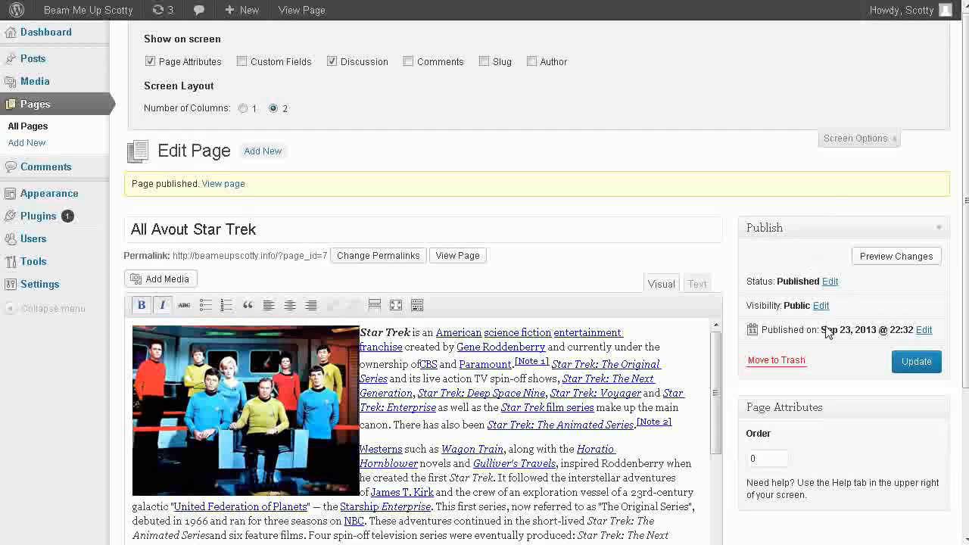
{"action": "left_click", "coordinate": [912, 362]}
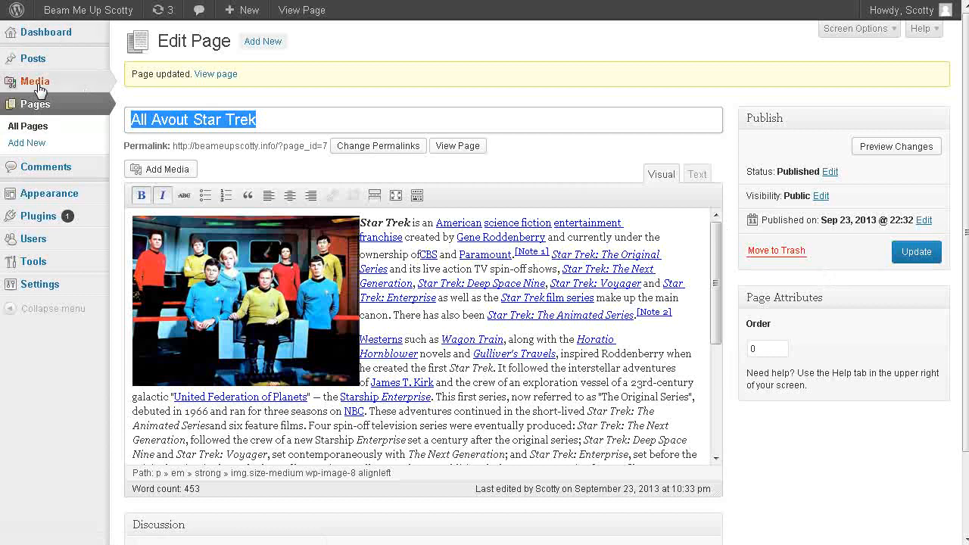
Turn off all three default article settings for blog notifications, link notifications and comments in the site's Discussion settings, and save.
{"action": "mouse_move", "coordinate": [41, 286]}
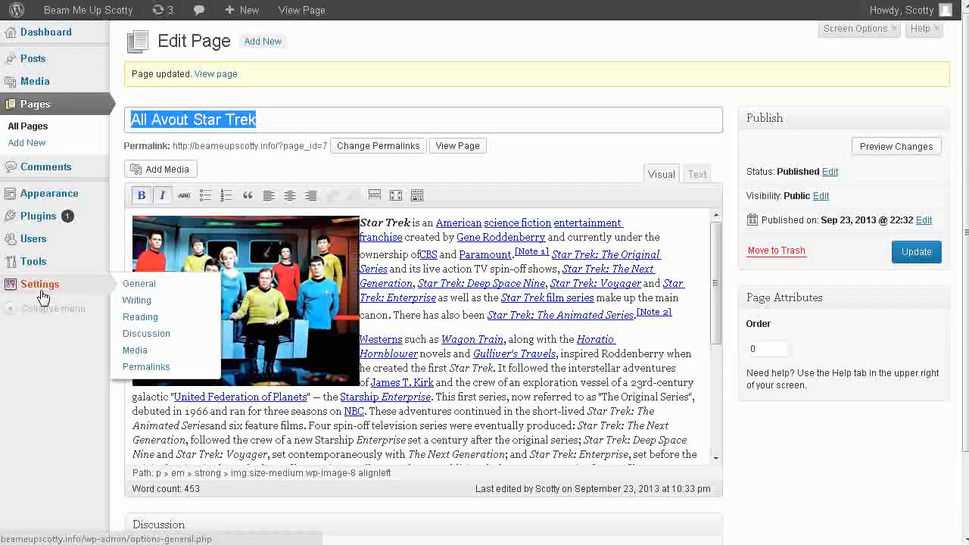
{"action": "left_click", "coordinate": [159, 341]}
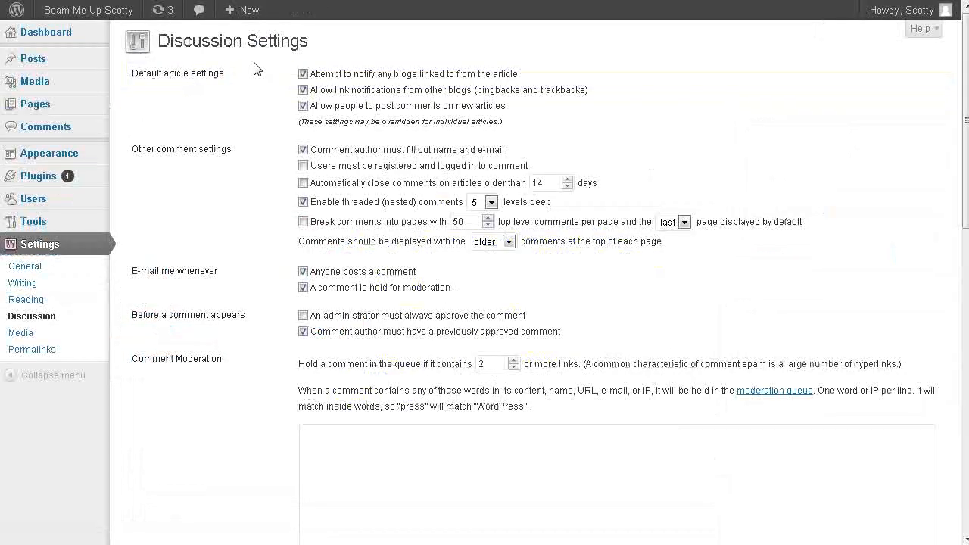
{"action": "left_click", "coordinate": [303, 107]}
{"action": "left_click", "coordinate": [303, 73]}
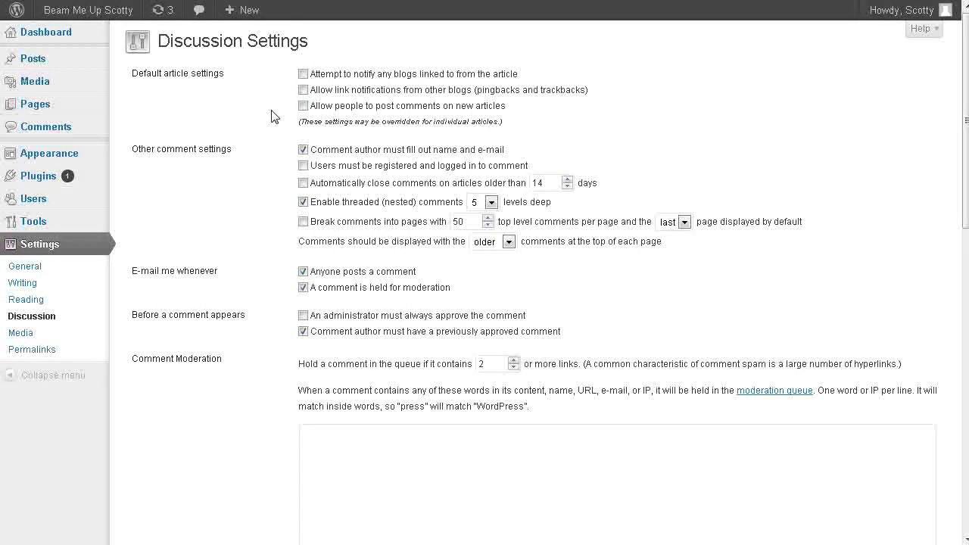
{"action": "scroll", "coordinate": [243, 213], "scroll_direction": "down", "scroll_amount": 2}
{"action": "scroll", "coordinate": [242, 212], "scroll_direction": "down", "scroll_amount": 8}
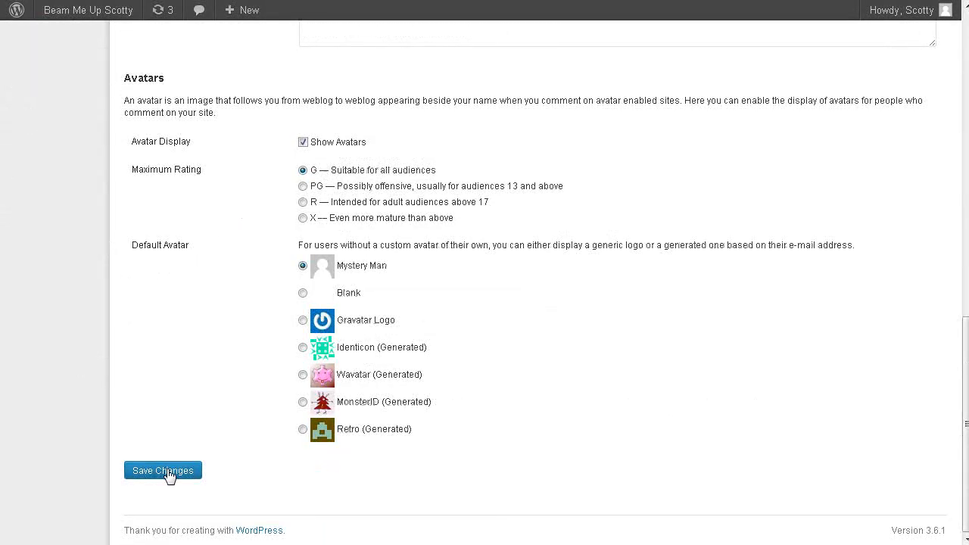
{"action": "left_click", "coordinate": [167, 471]}
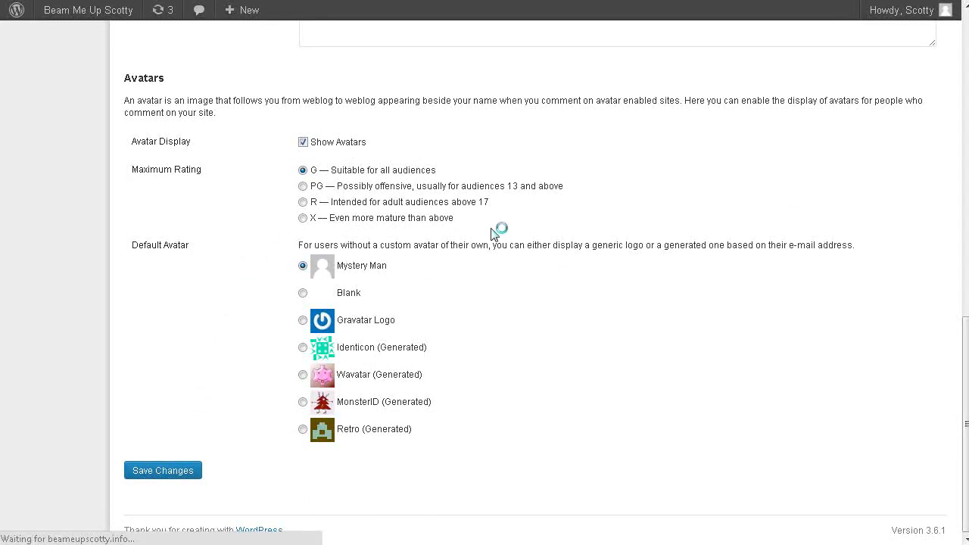
Check the live site, and set "All Avout Star Trek" as the static front page in the Reading settings, saving the change.
{"action": "mouse_move", "coordinate": [67, 15]}
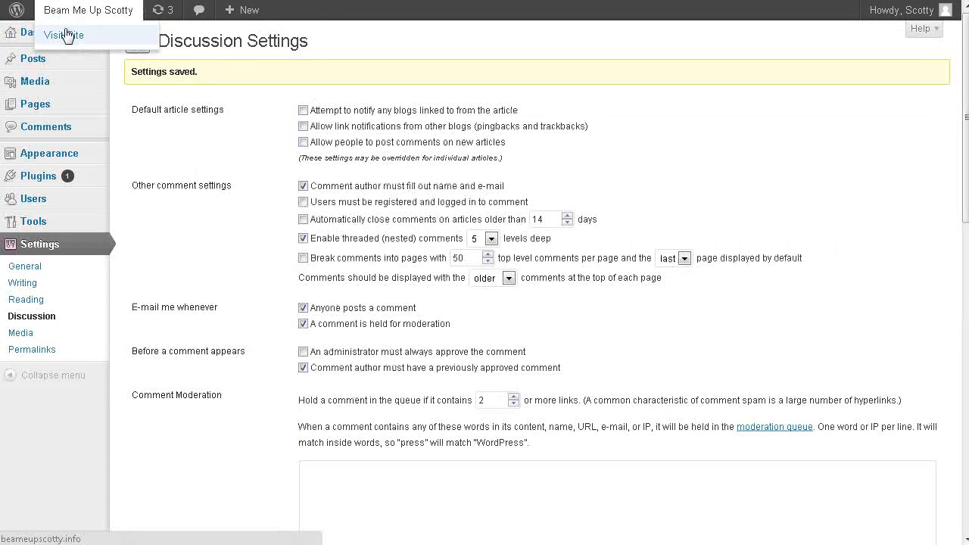
{"action": "left_click", "coordinate": [63, 34]}
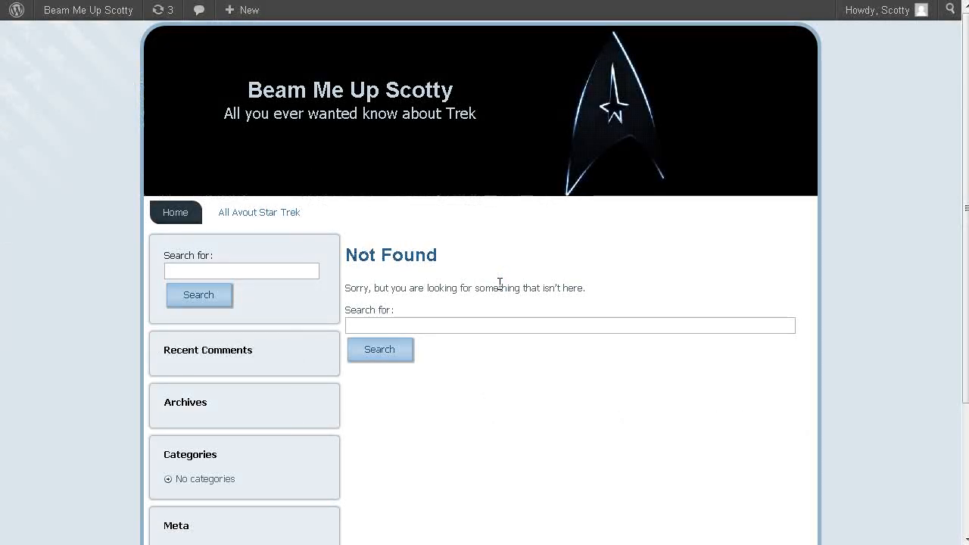
{"action": "mouse_move", "coordinate": [80, 18]}
{"action": "left_click", "coordinate": [68, 35]}
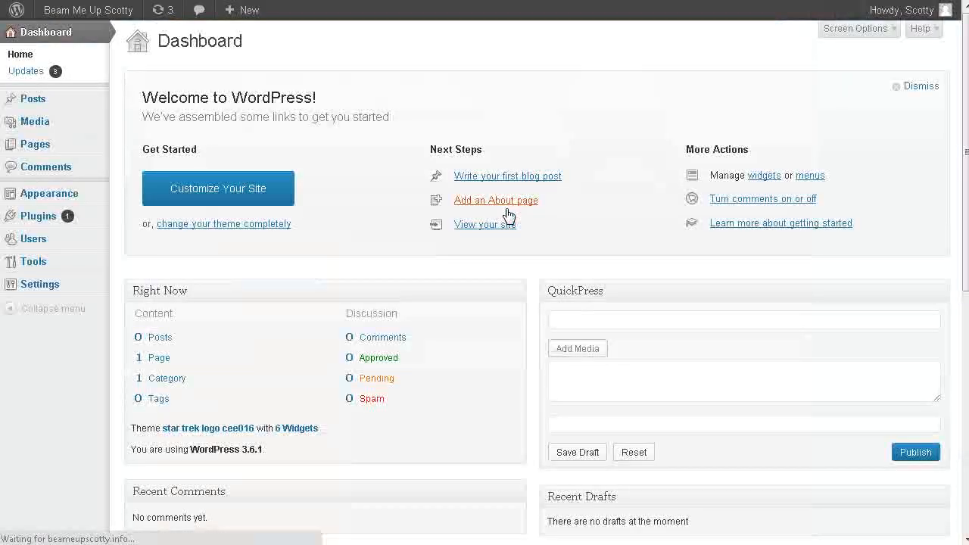
{"action": "scroll", "coordinate": [211, 233], "scroll_direction": "down", "scroll_amount": 2}
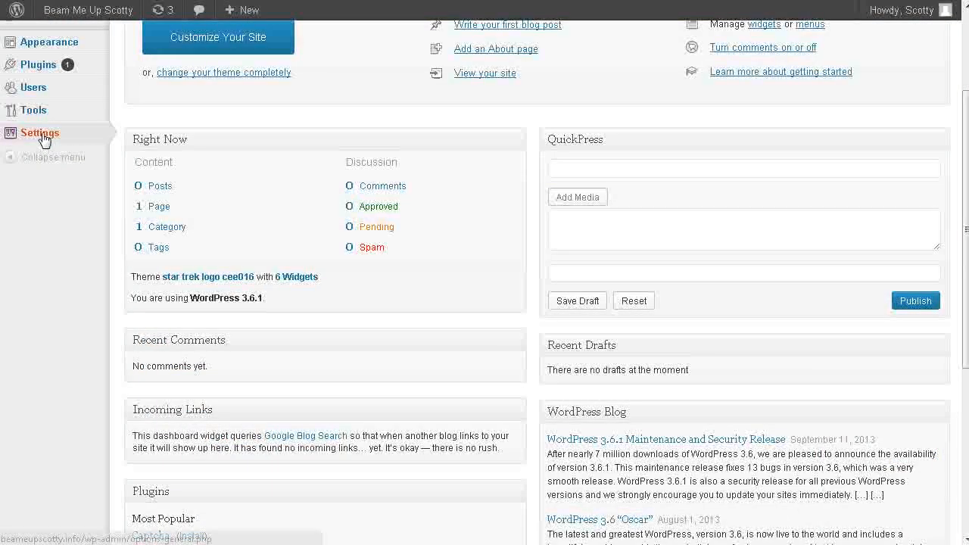
{"action": "mouse_move", "coordinate": [56, 134]}
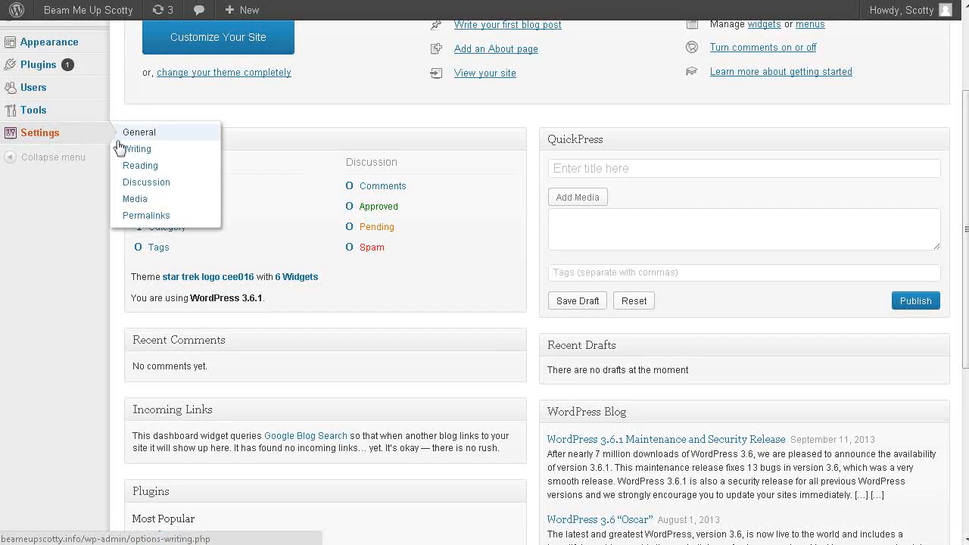
{"action": "left_click", "coordinate": [141, 168]}
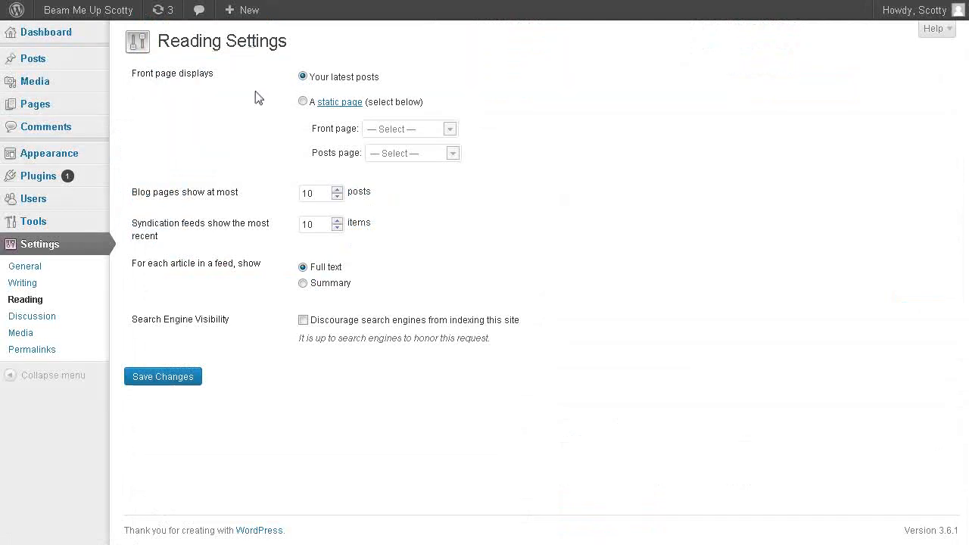
{"action": "left_click", "coordinate": [303, 103]}
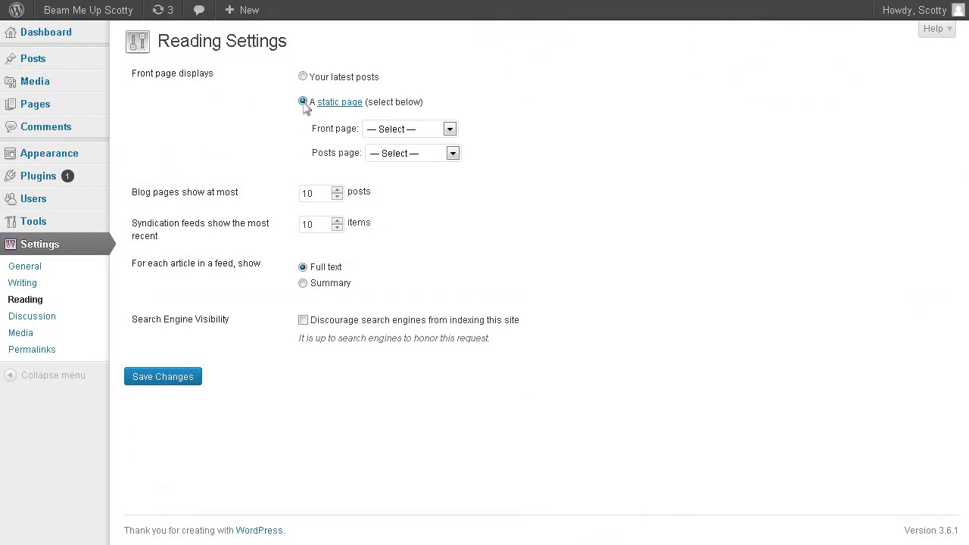
{"action": "left_click", "coordinate": [449, 130]}
{"action": "left_click", "coordinate": [431, 155]}
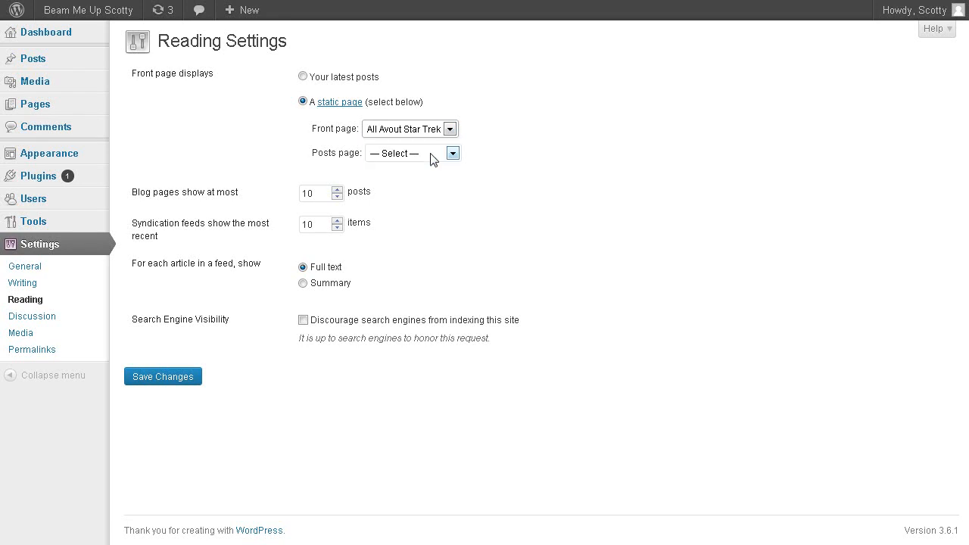
{"action": "left_click", "coordinate": [175, 383]}
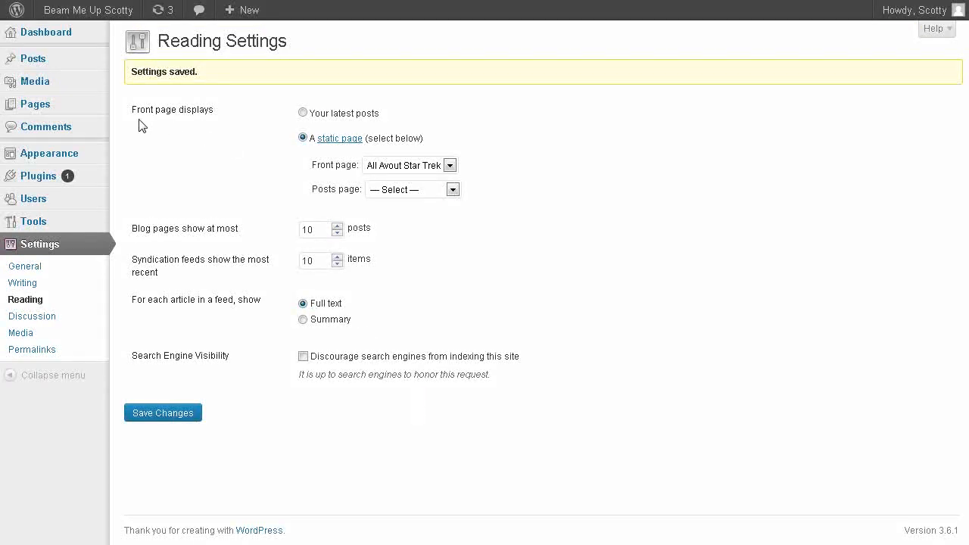
Open the "All Avout Star Trek" page for editing and correct its title to "All About Star Trek".
{"action": "mouse_move", "coordinate": [22, 104]}
{"action": "left_click", "coordinate": [135, 102]}
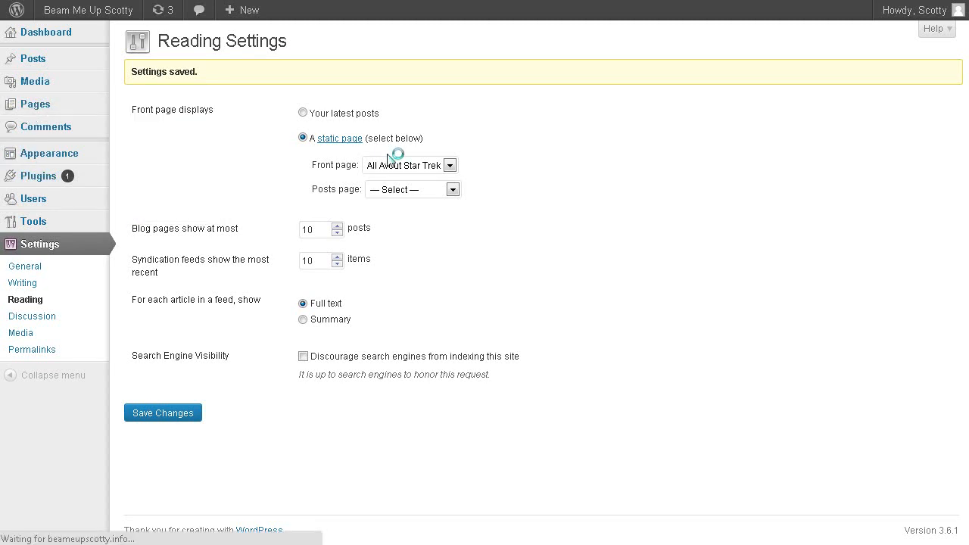
{"action": "mouse_move", "coordinate": [209, 151]}
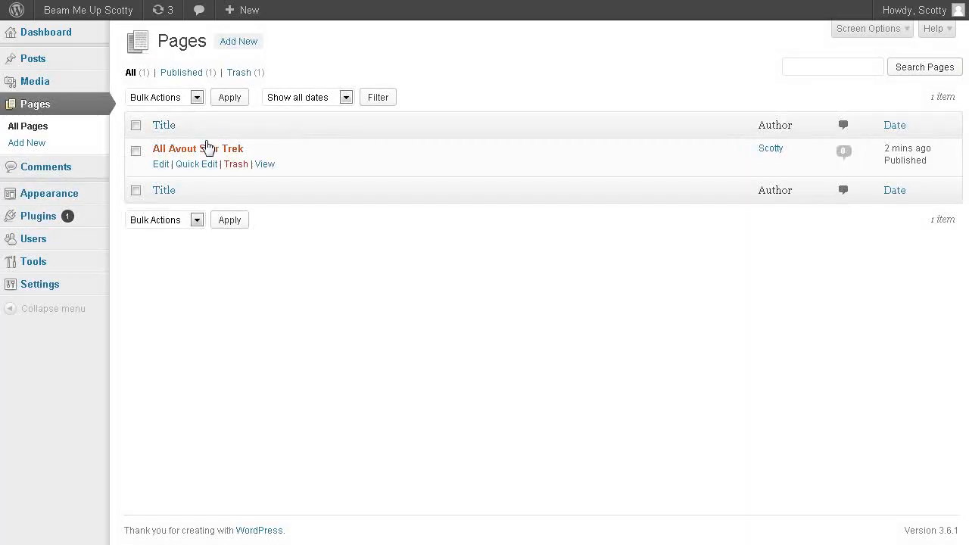
{"action": "left_click", "coordinate": [163, 165]}
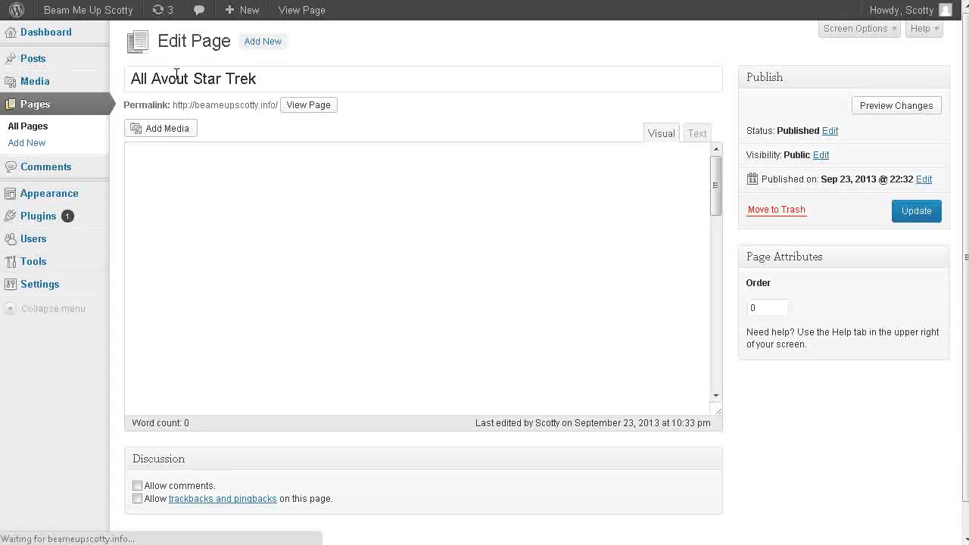
{"action": "key", "text": "BackSpace"}
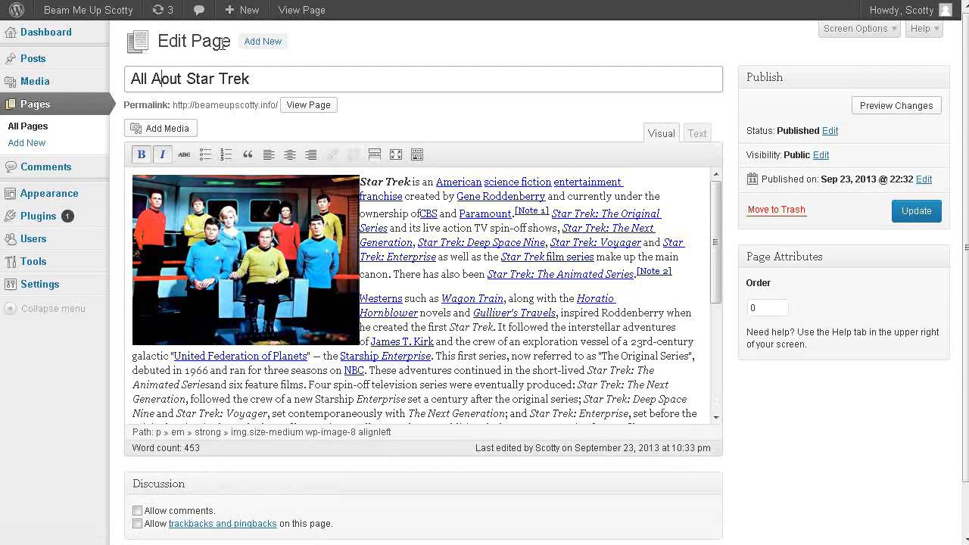
{"action": "type", "text": "b"}
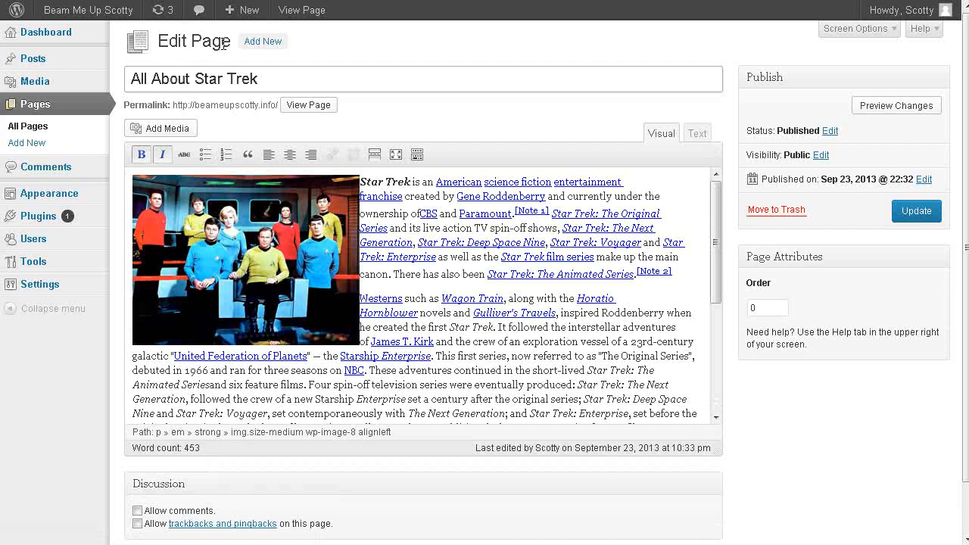
Update the page with its corrected title and look over the front page and its sidebar on the live site.
{"action": "left_click", "coordinate": [915, 211]}
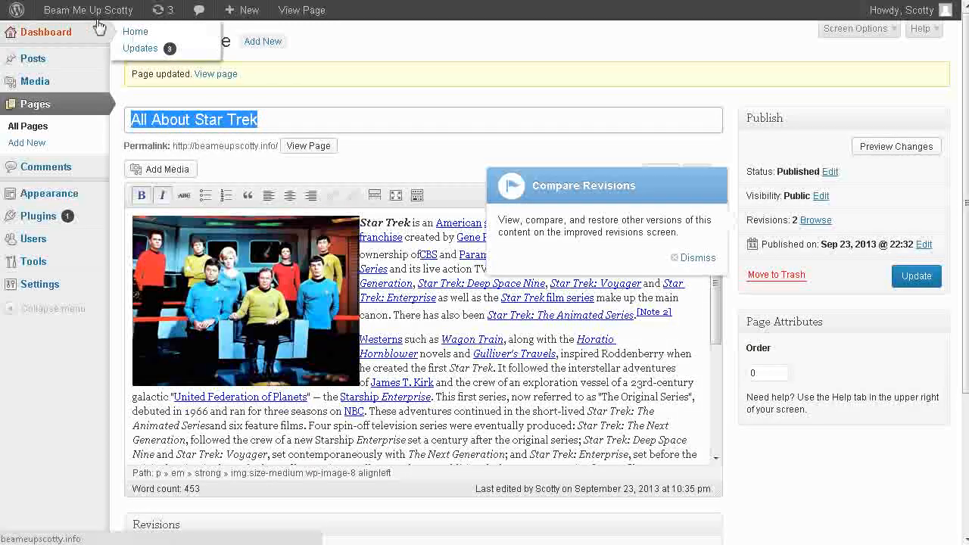
{"action": "left_click", "coordinate": [66, 36]}
{"action": "left_click", "coordinate": [67, 36]}
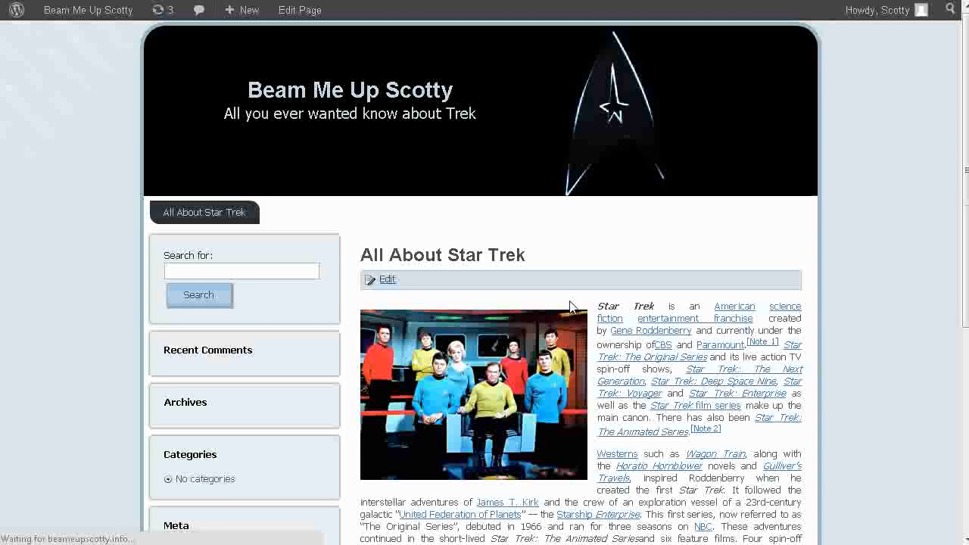
{"action": "scroll", "coordinate": [743, 292], "scroll_direction": "down", "scroll_amount": 2}
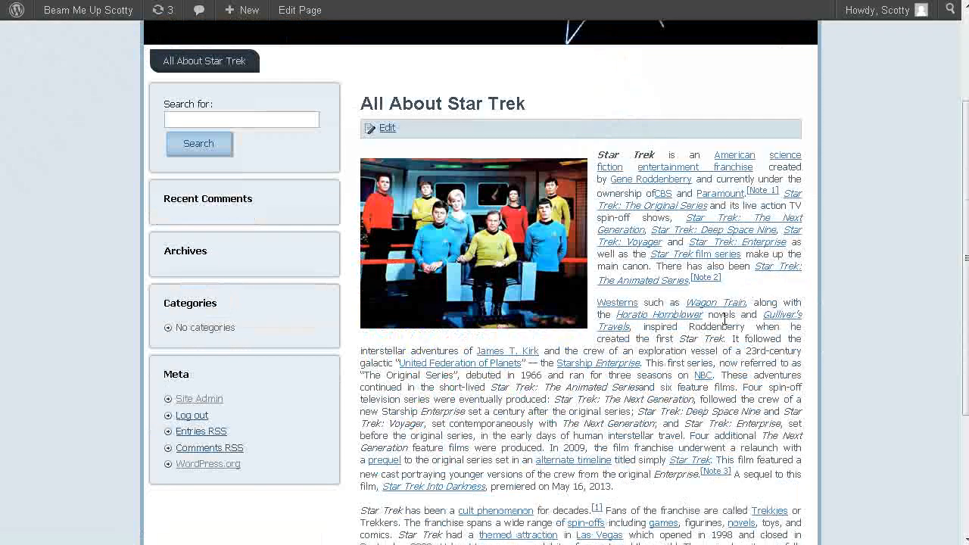
{"action": "scroll", "coordinate": [706, 317], "scroll_direction": "down", "scroll_amount": 3}
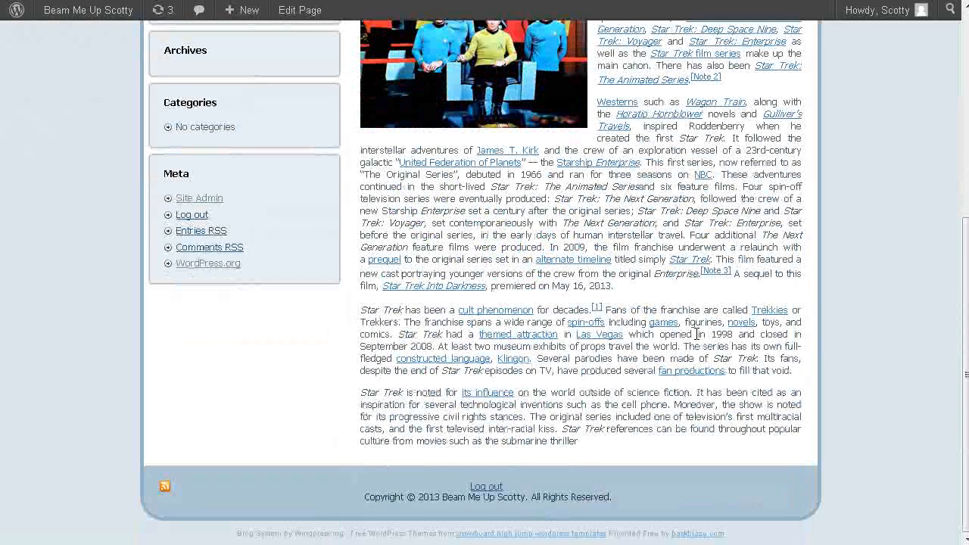
{"action": "scroll", "coordinate": [695, 334], "scroll_direction": "up", "scroll_amount": 5}
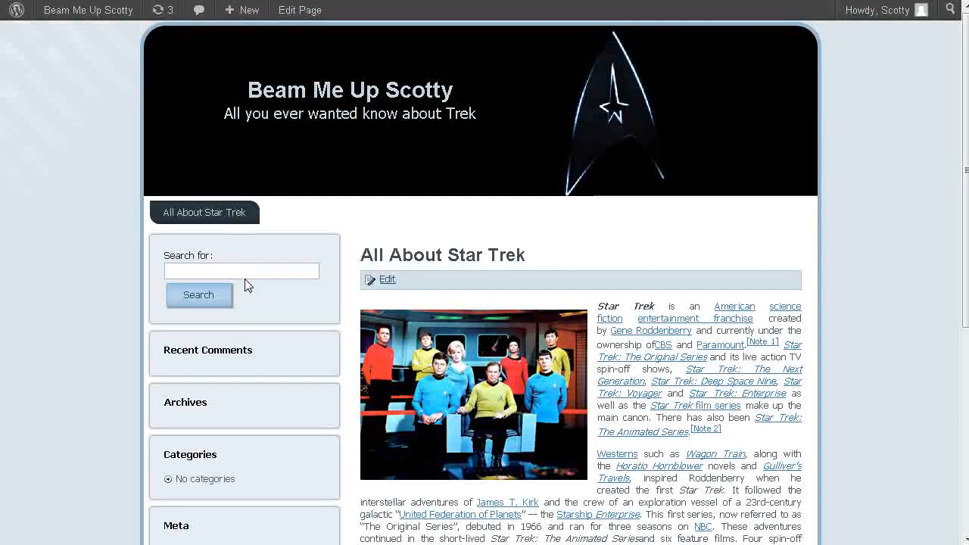
{"action": "scroll", "coordinate": [244, 318], "scroll_direction": "down", "scroll_amount": 5}
{"action": "scroll", "coordinate": [249, 320], "scroll_direction": "up", "scroll_amount": 5}
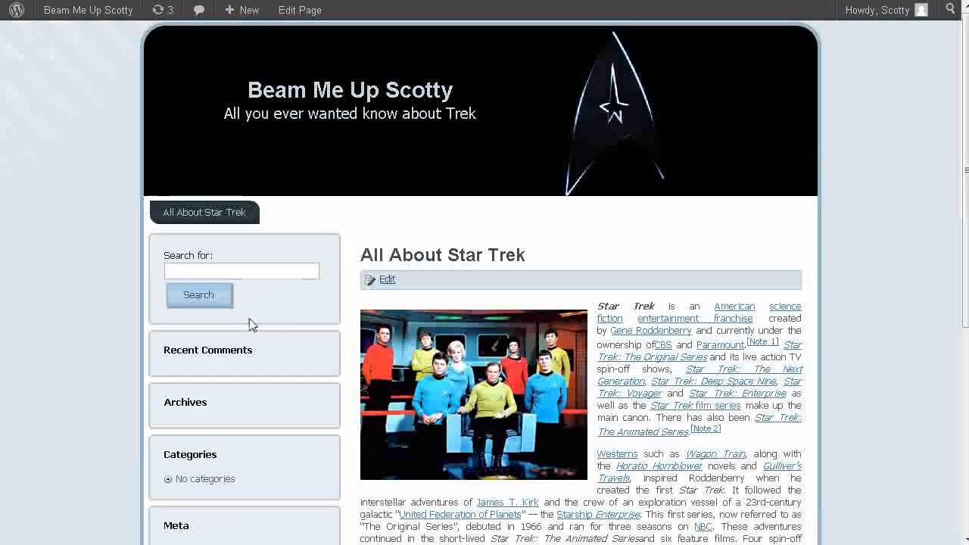
Remove the Recent Posts, Recent Comments, Archives, Categories and Meta widgets from the site's Sidebar widget area.
{"action": "mouse_move", "coordinate": [48, 11]}
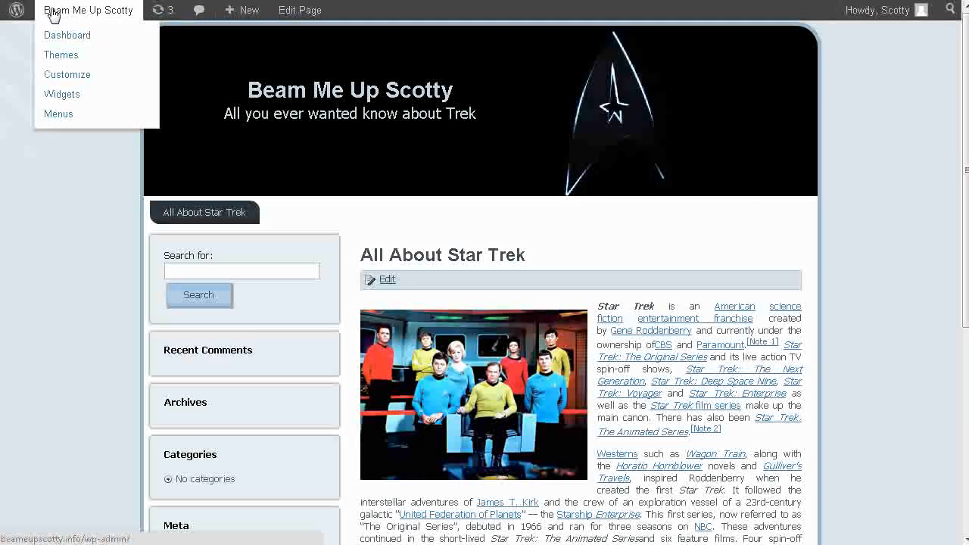
{"action": "left_click", "coordinate": [63, 36]}
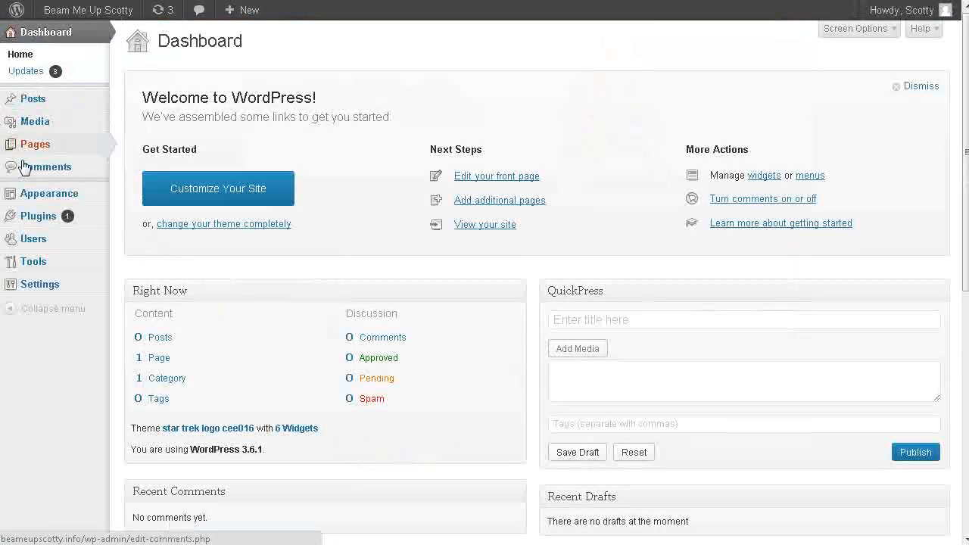
{"action": "mouse_move", "coordinate": [35, 192]}
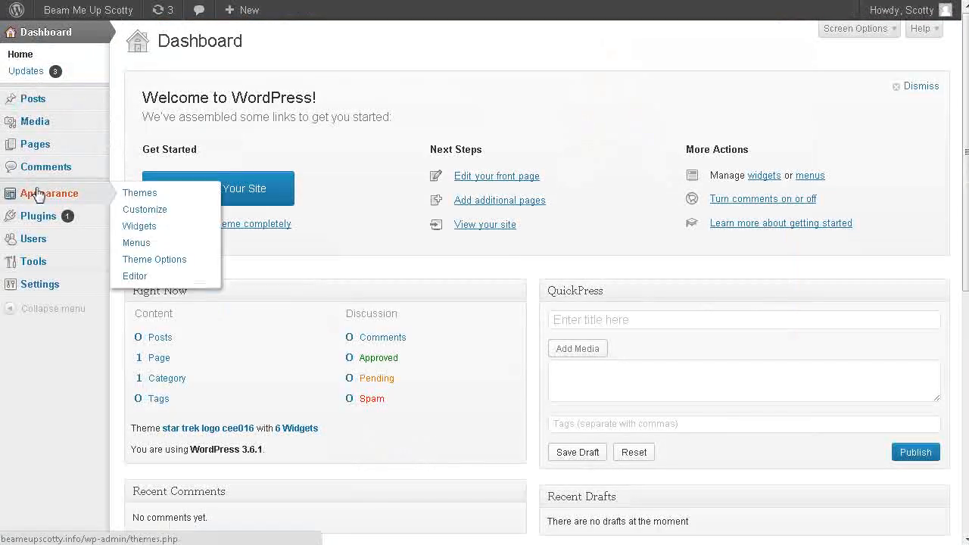
{"action": "left_click", "coordinate": [157, 228]}
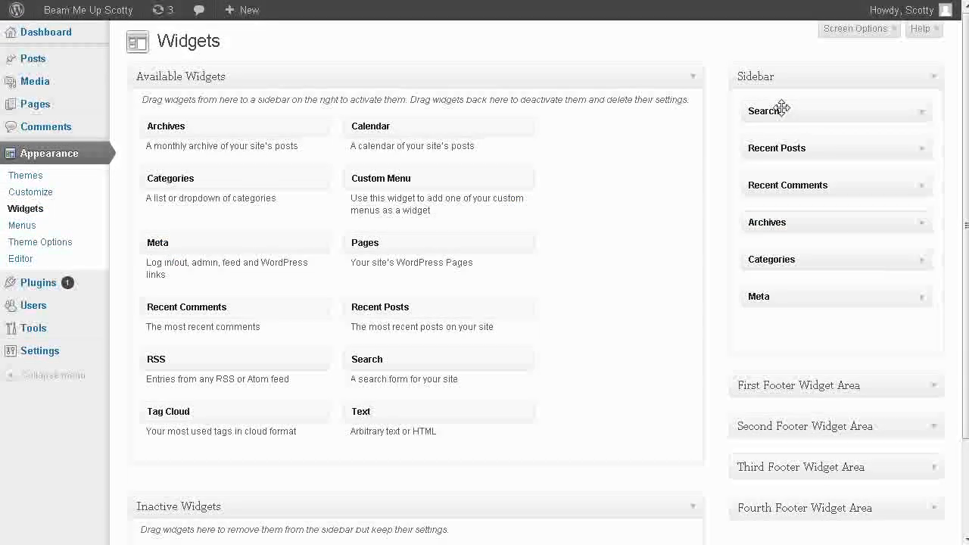
{"action": "left_click_drag", "start_coordinate": [791, 146], "coordinate": [227, 149]}
{"action": "left_click_drag", "start_coordinate": [801, 151], "coordinate": [346, 159]}
{"action": "left_click_drag", "start_coordinate": [770, 149], "coordinate": [256, 153]}
{"action": "left_click_drag", "start_coordinate": [763, 147], "coordinate": [227, 151]}
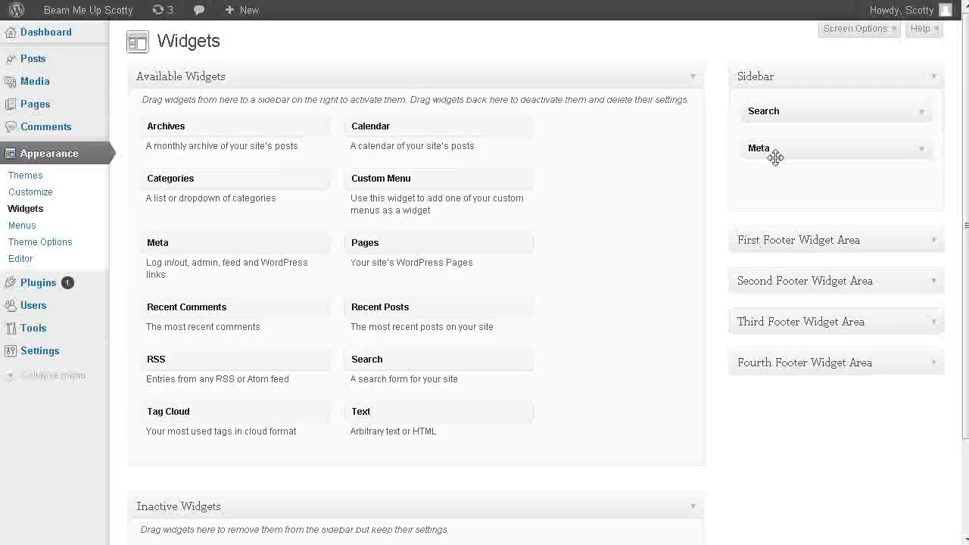
{"action": "left_click_drag", "start_coordinate": [772, 149], "coordinate": [353, 164]}
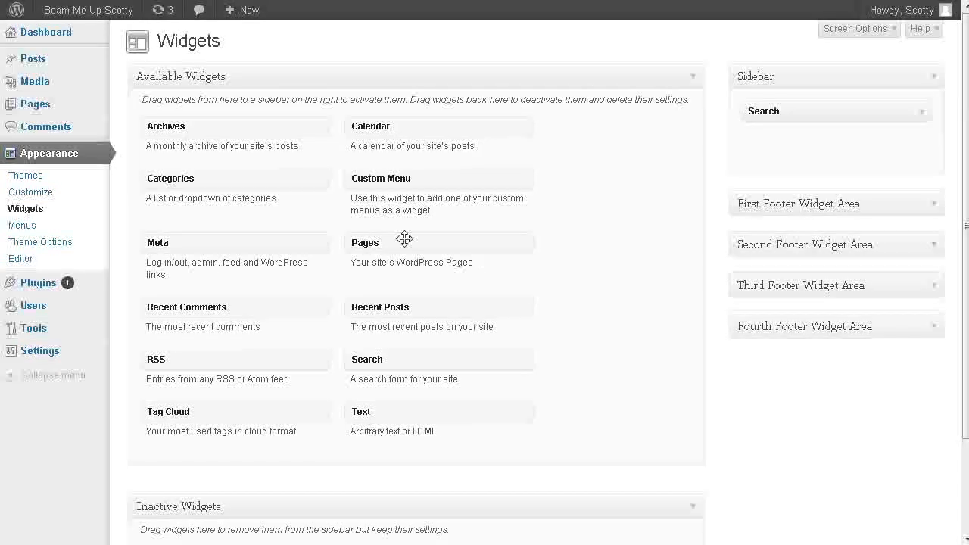
Add a Pages widget below Search in the Sidebar area, title it "Navigation" and save it.
{"action": "left_click_drag", "start_coordinate": [364, 242], "coordinate": [829, 135]}
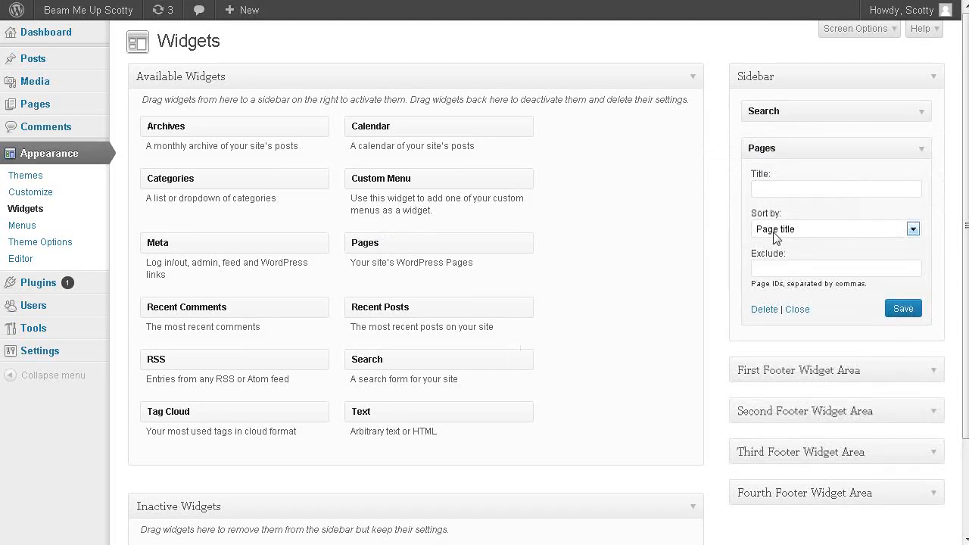
{"action": "left_click", "coordinate": [785, 189]}
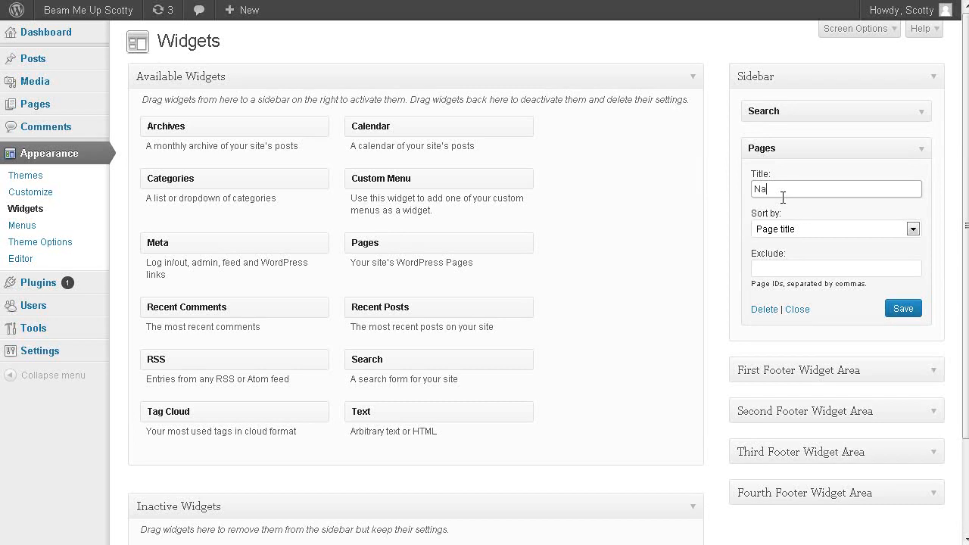
{"action": "type", "text": "Navigation"}
{"action": "left_click", "coordinate": [903, 310]}
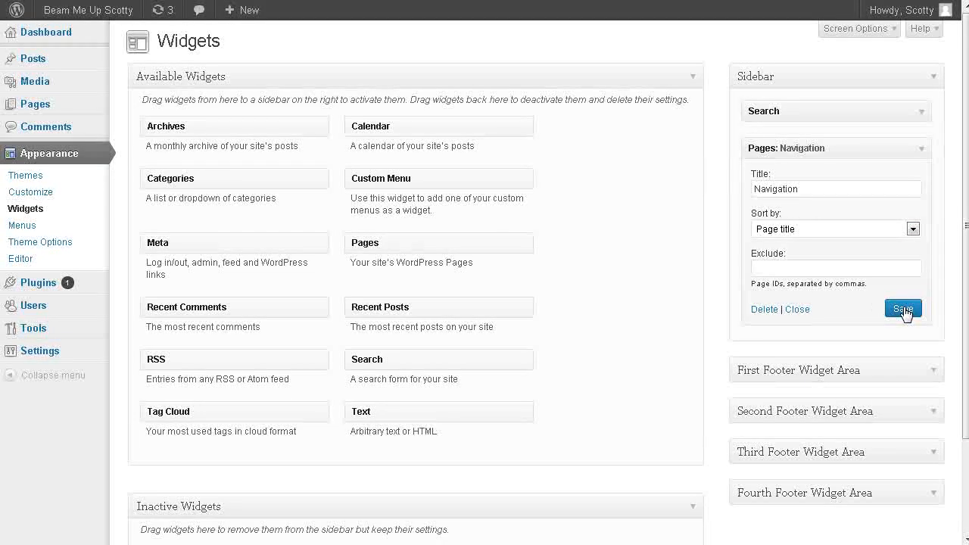
Check the live site's sidebar and the rest of the front page down to the footer.
{"action": "mouse_move", "coordinate": [62, 16]}
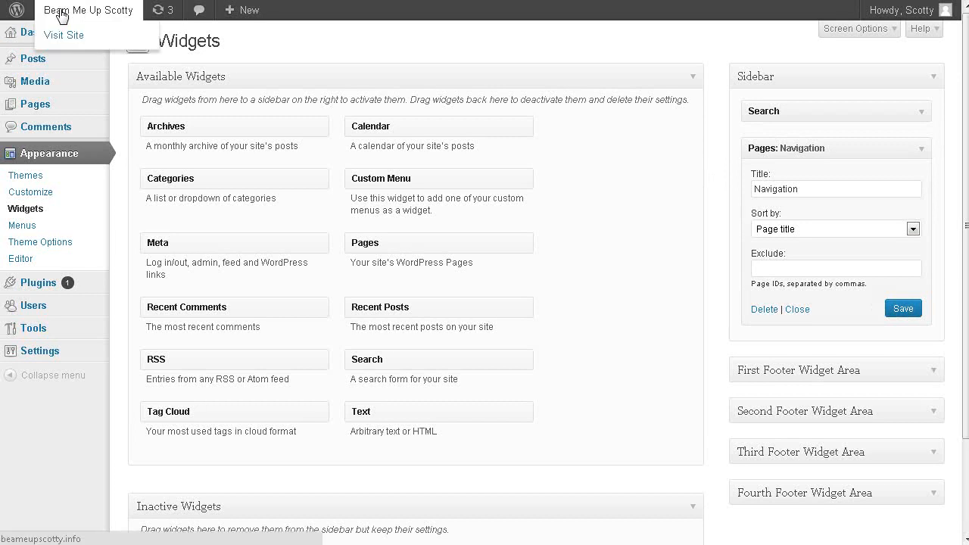
{"action": "left_click", "coordinate": [58, 36]}
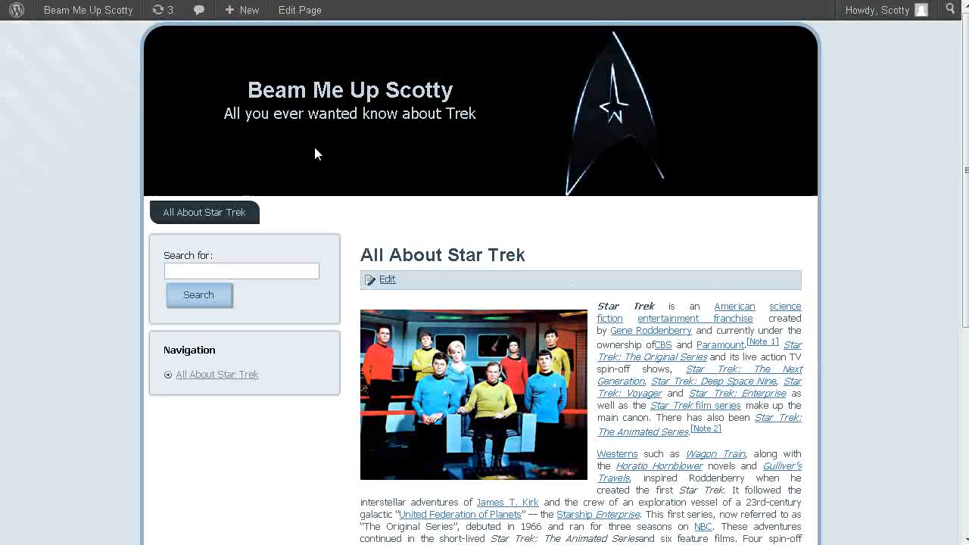
{"action": "scroll", "coordinate": [684, 235], "scroll_direction": "down", "scroll_amount": 5}
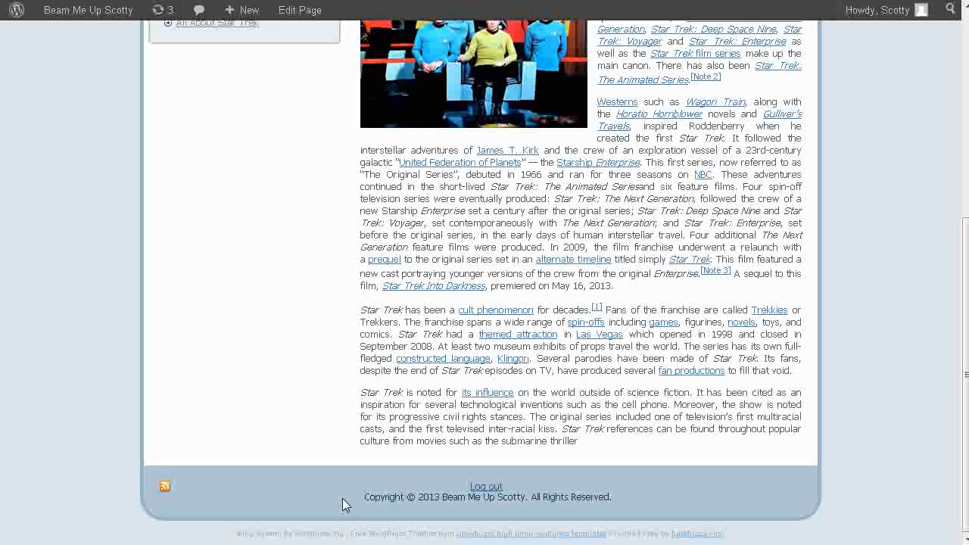
{"action": "scroll", "coordinate": [474, 234], "scroll_direction": "up", "scroll_amount": 5}
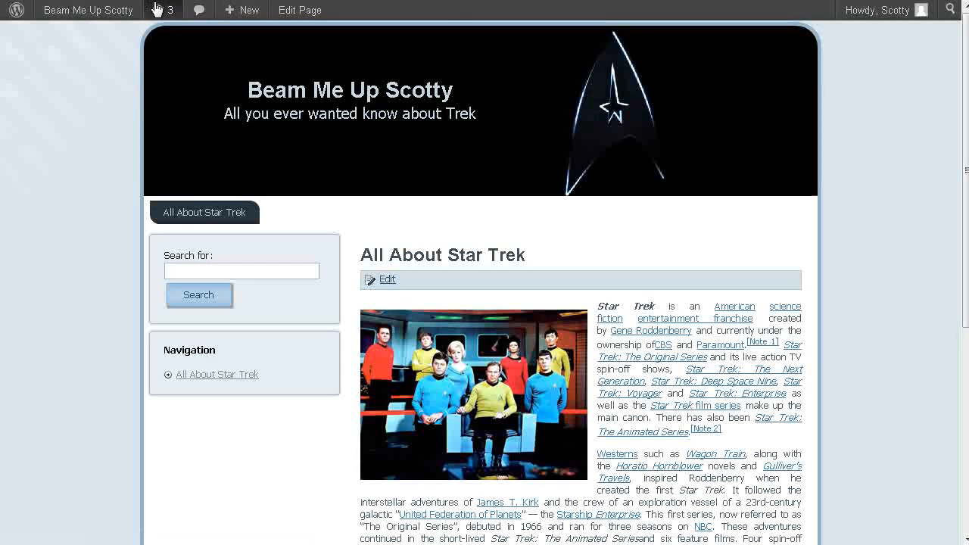
Start a new page from the site's dashboard and title it "Join Our Newsletter".
{"action": "mouse_move", "coordinate": [88, 12]}
{"action": "left_click", "coordinate": [76, 35]}
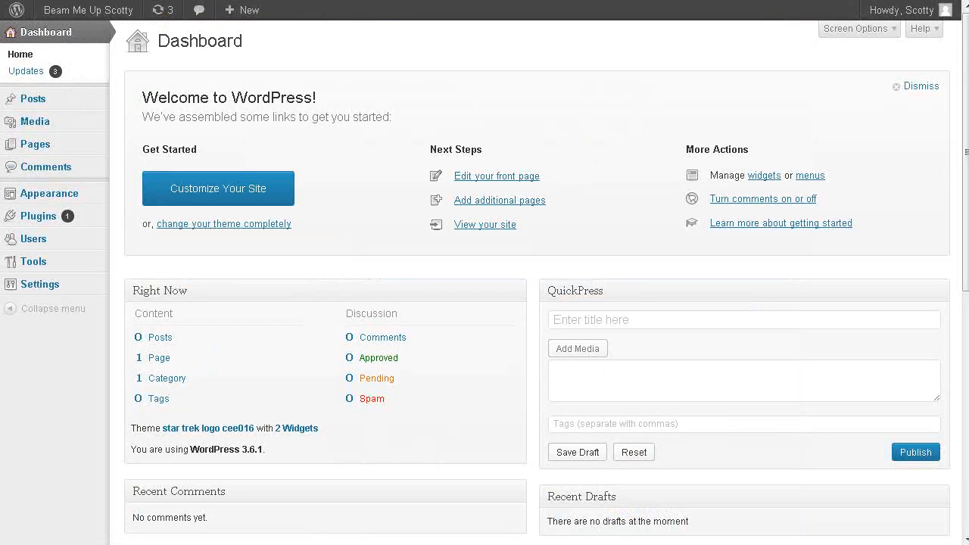
{"action": "mouse_move", "coordinate": [41, 144]}
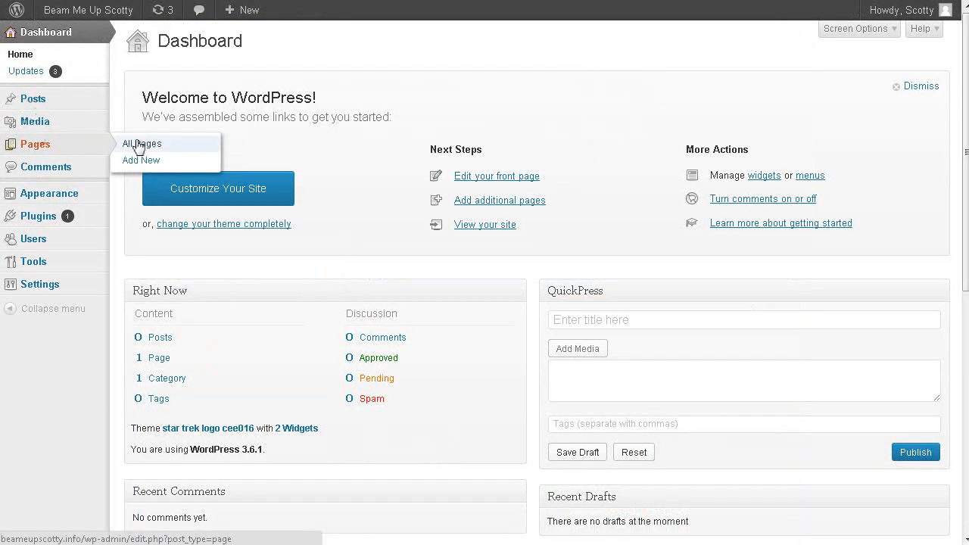
{"action": "left_click", "coordinate": [141, 159]}
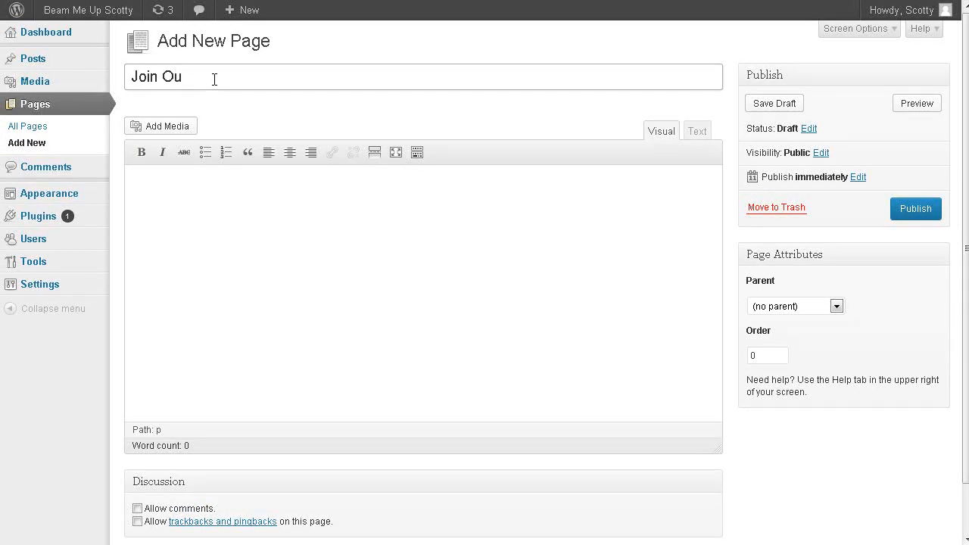
{"action": "type", "text": "Newsletter"}
Enter "Fill in the box below to join our newsletter." as the page body, publish the page and check its Discussion options.
{"action": "left_click", "coordinate": [197, 207]}
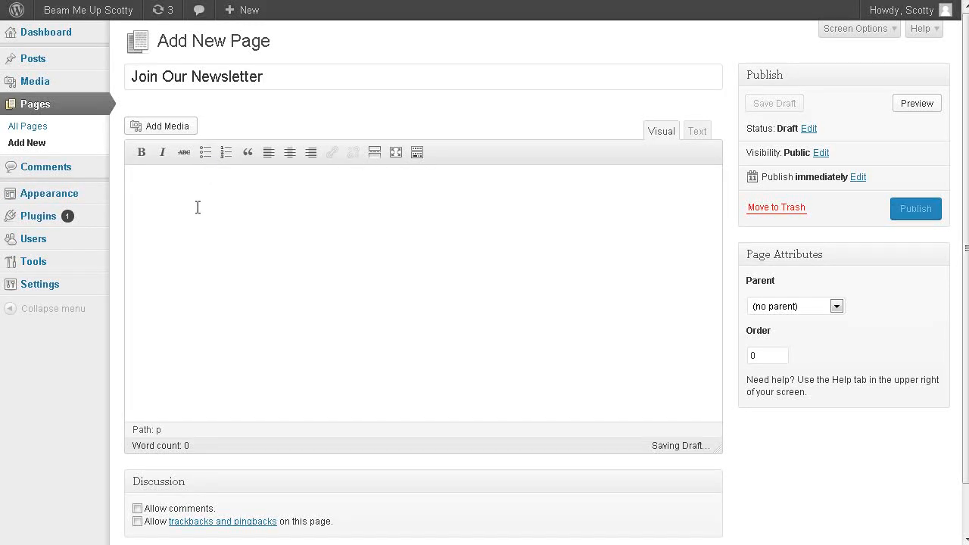
{"action": "type", "text": "Fill in the box be"}
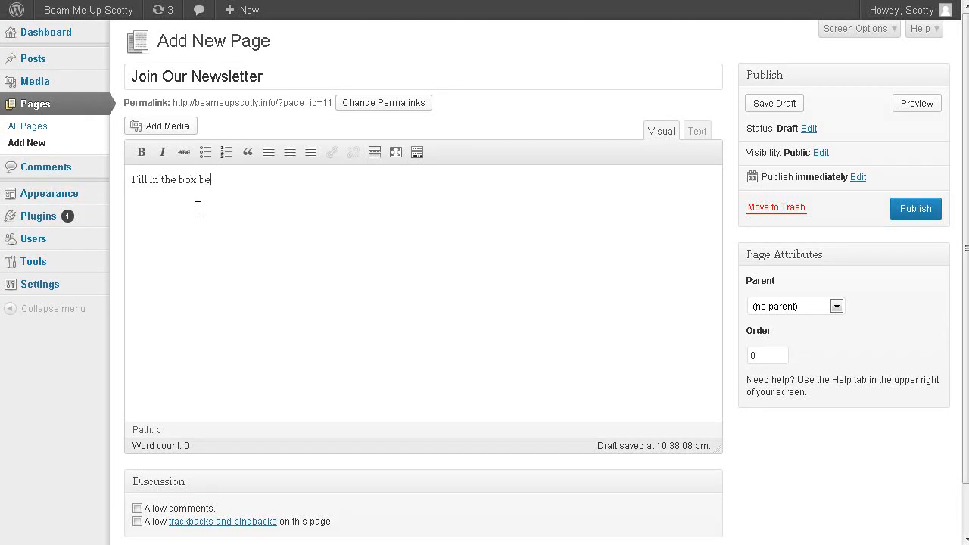
{"action": "type", "text": "low to join our newsletter."}
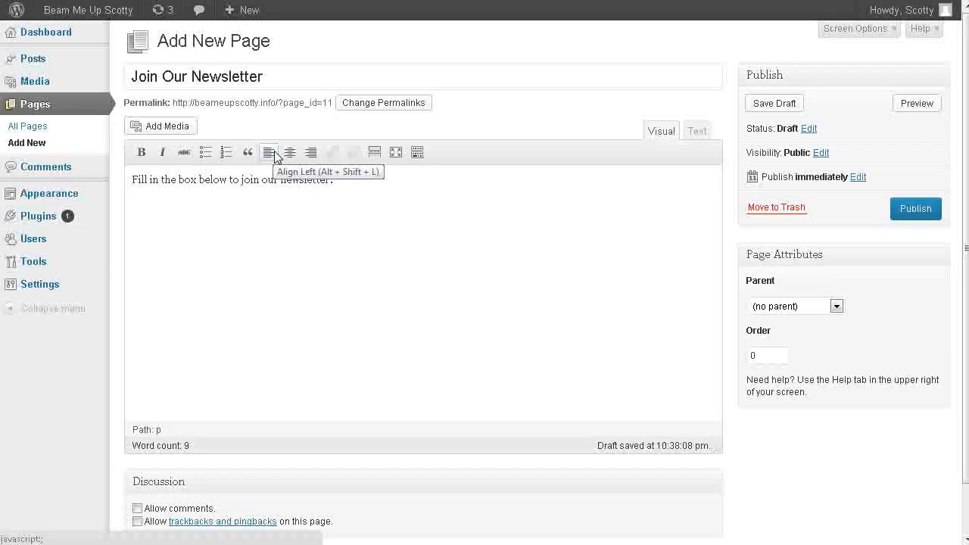
{"action": "left_click", "coordinate": [923, 212]}
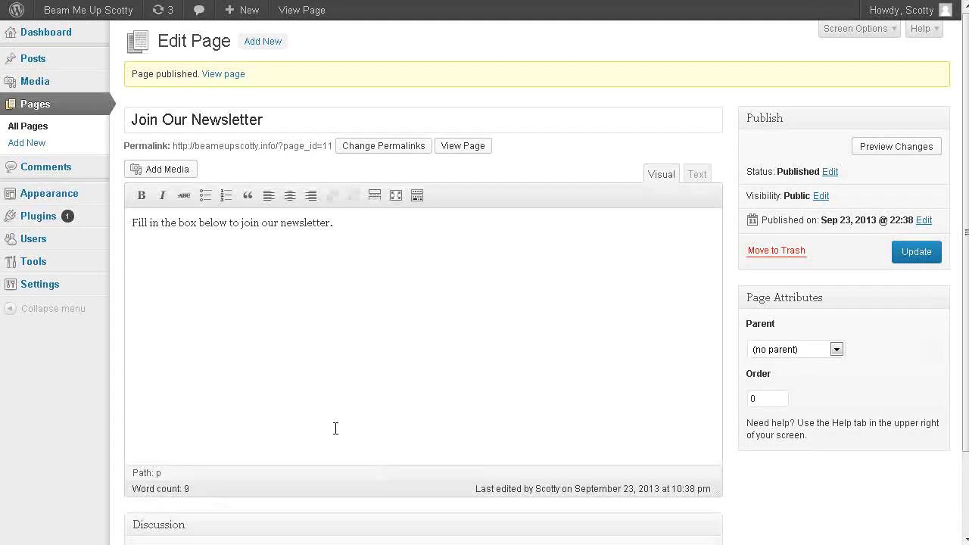
{"action": "scroll", "coordinate": [335, 433], "scroll_direction": "down", "scroll_amount": 3}
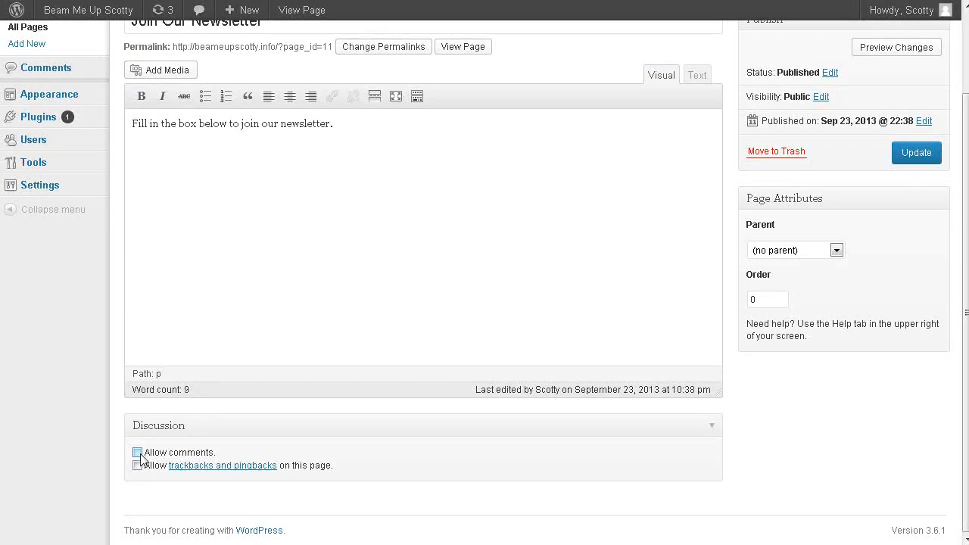
{"action": "scroll", "coordinate": [227, 409], "scroll_direction": "up", "scroll_amount": 3}
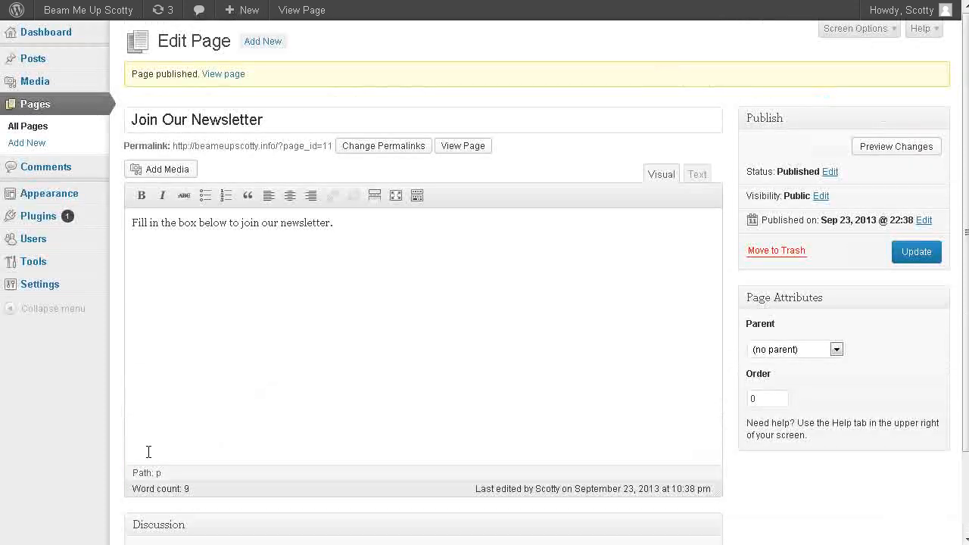
View the live site and try the "Join Our Newsletter" and "All About Star Trek" links in the Navigation sidebar.
{"action": "left_click", "coordinate": [79, 36]}
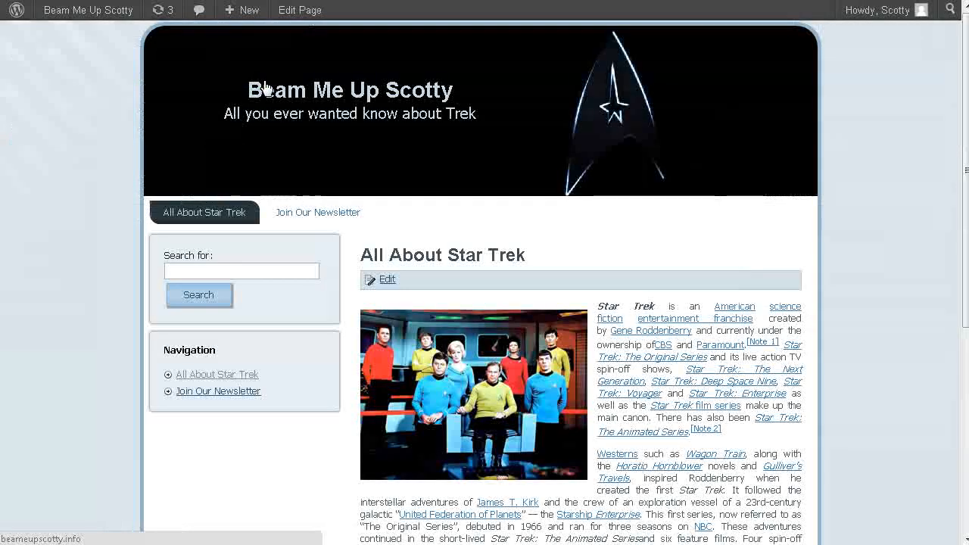
{"action": "left_click", "coordinate": [213, 390]}
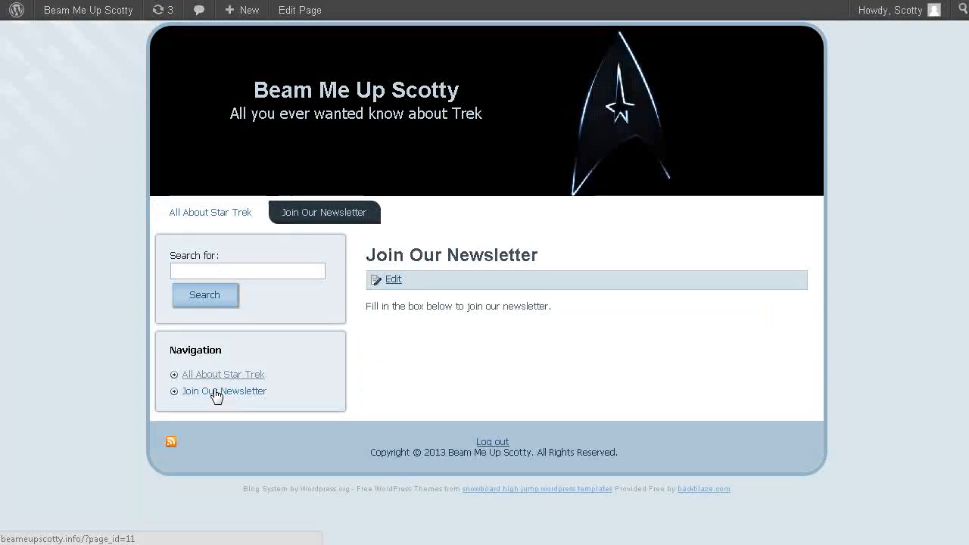
{"action": "left_click", "coordinate": [217, 375]}
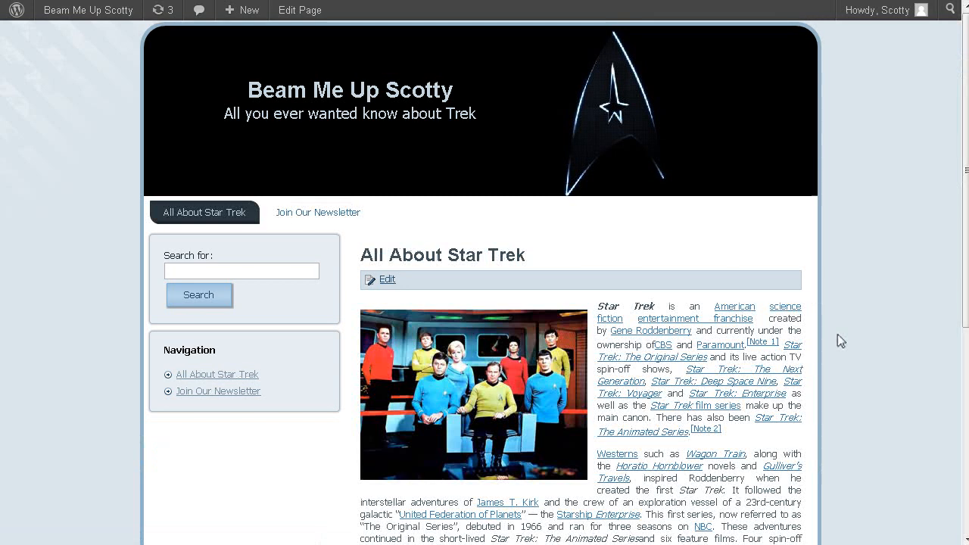
{"action": "scroll", "coordinate": [869, 259], "scroll_direction": "down", "scroll_amount": 3}
{"action": "scroll", "coordinate": [870, 268], "scroll_direction": "down", "scroll_amount": 5}
{"action": "scroll", "coordinate": [874, 290], "scroll_direction": "up", "scroll_amount": 10}
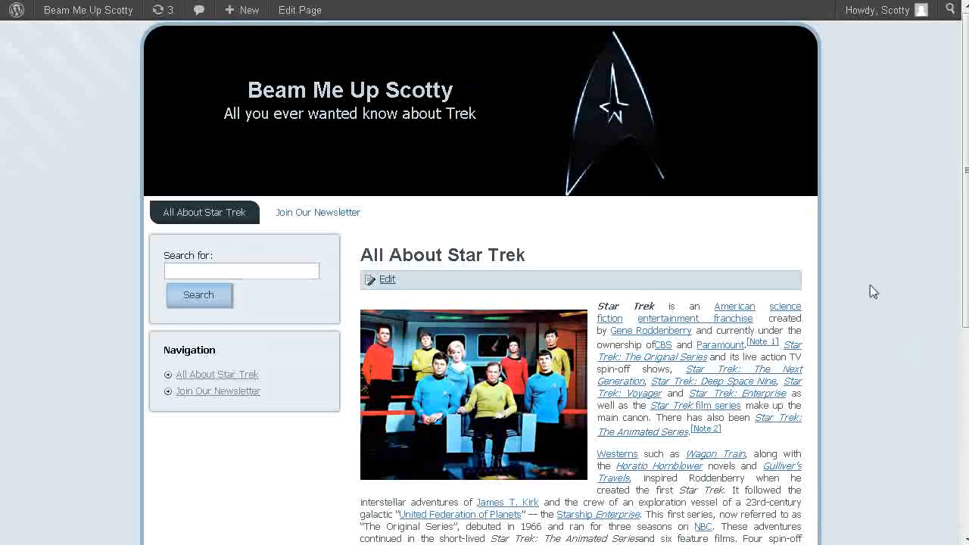